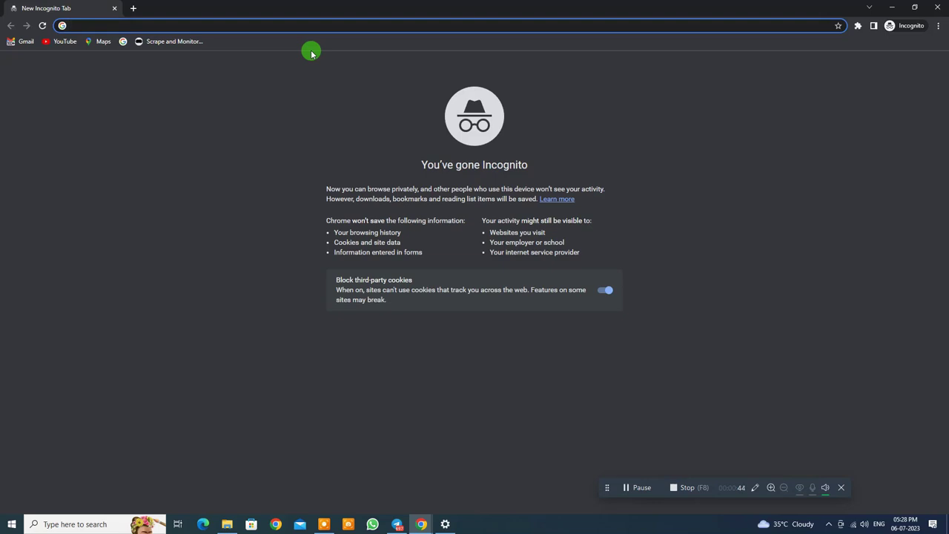
Search Google for BLAYNK and open the first result.
{"action": "type", "text": "BLAYNK"}
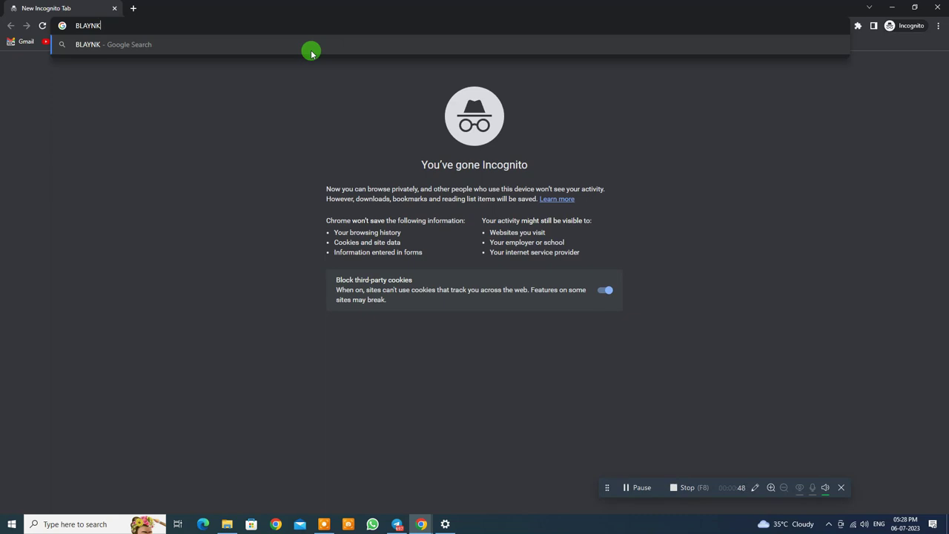
{"action": "key", "text": "Return"}
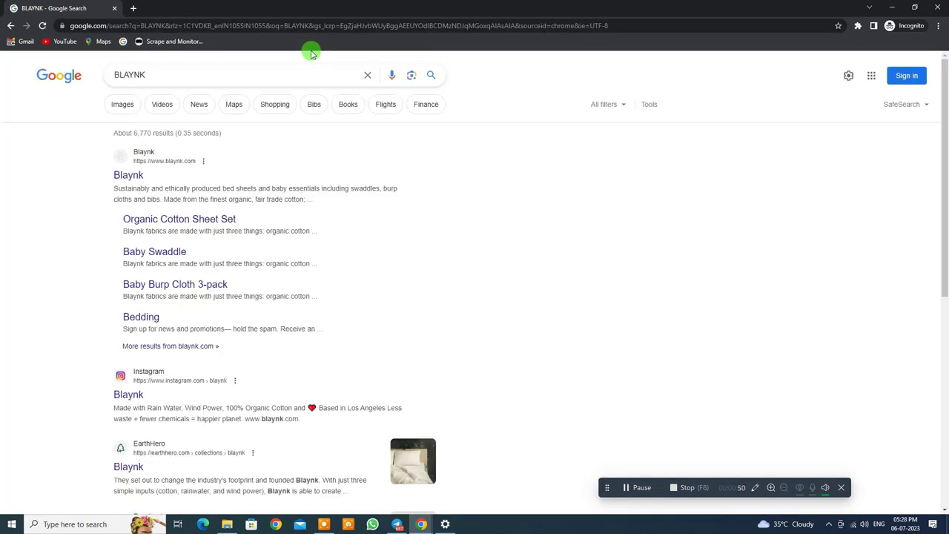
{"action": "left_click", "coordinate": [130, 177]}
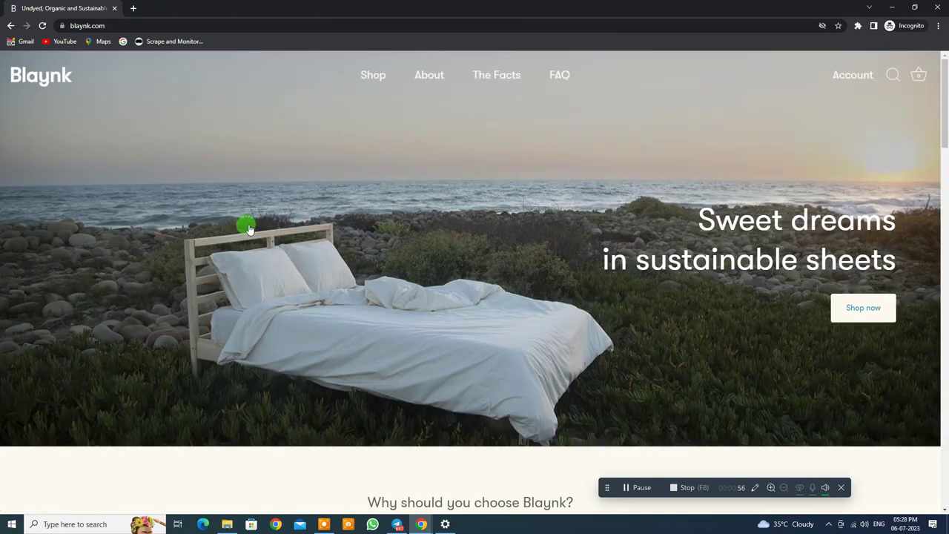
Refine the search to 'blynk app' and open the Blynk IoT homepage at blynk.io.
{"action": "left_click", "coordinate": [10, 27]}
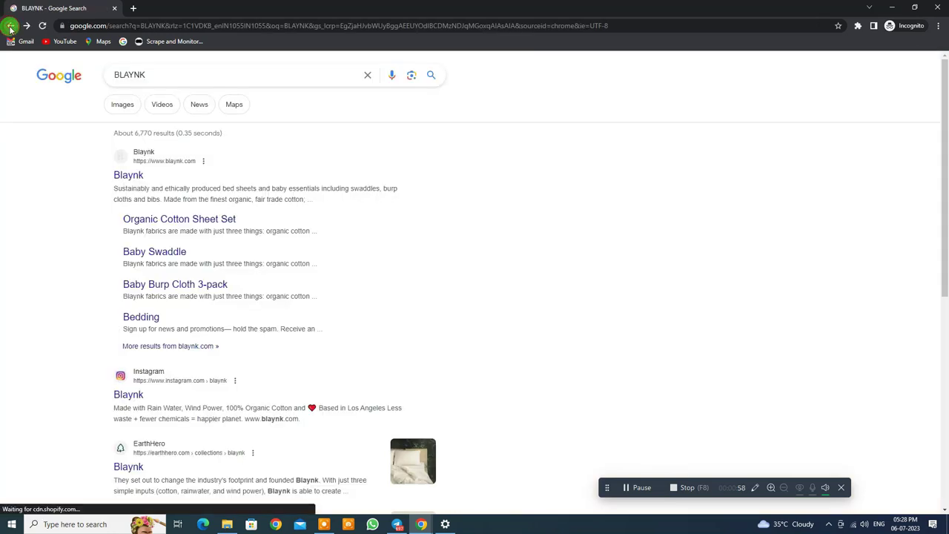
{"action": "left_click", "coordinate": [250, 75]}
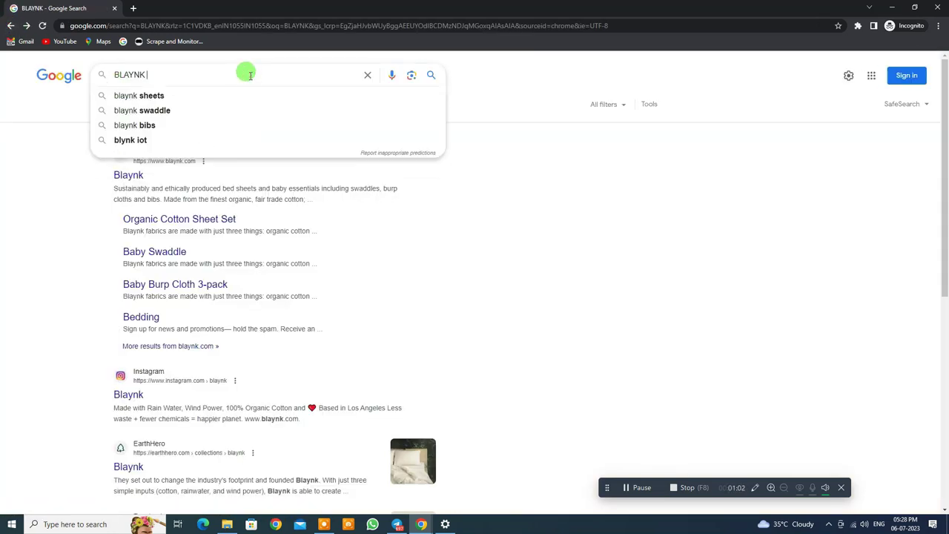
{"action": "type", "text": "APP"}
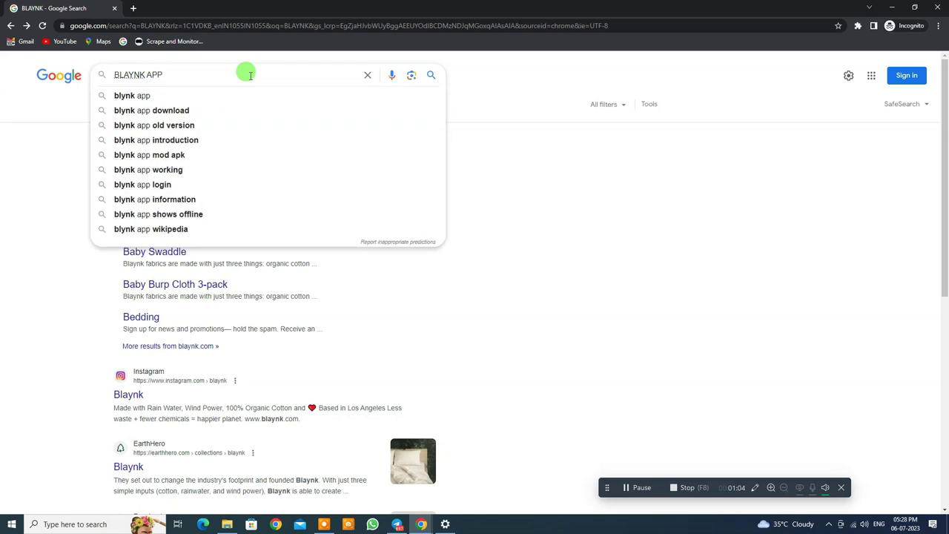
{"action": "left_click", "coordinate": [166, 95]}
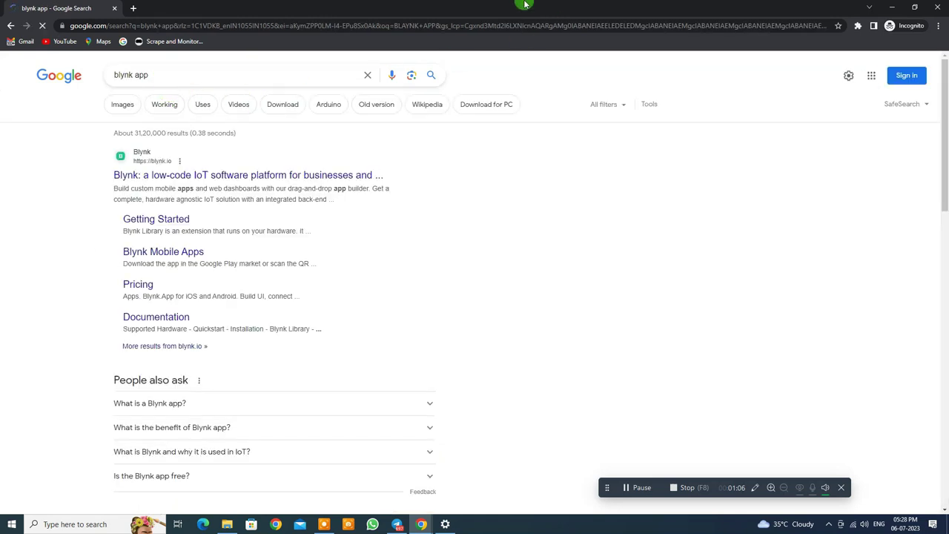
{"action": "left_click", "coordinate": [210, 176]}
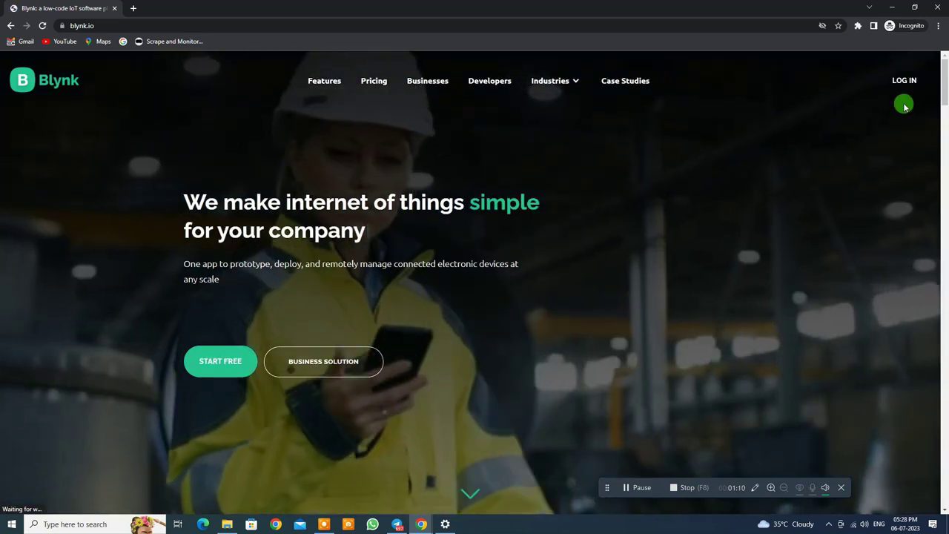
Sign up for Blynk.Console with the saved email and terms accepted, then follow the emailed Create Password link.
{"action": "left_click", "coordinate": [902, 83]}
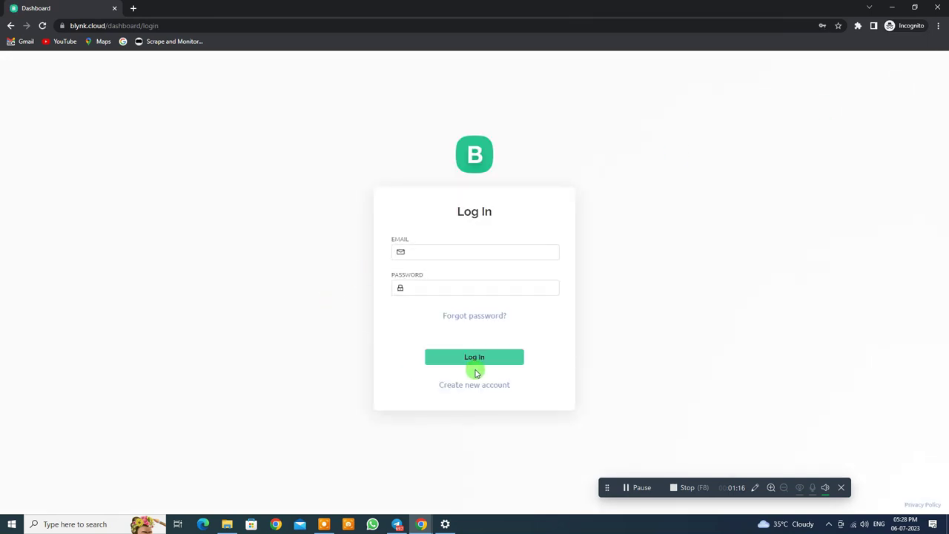
{"action": "left_click", "coordinate": [466, 386]}
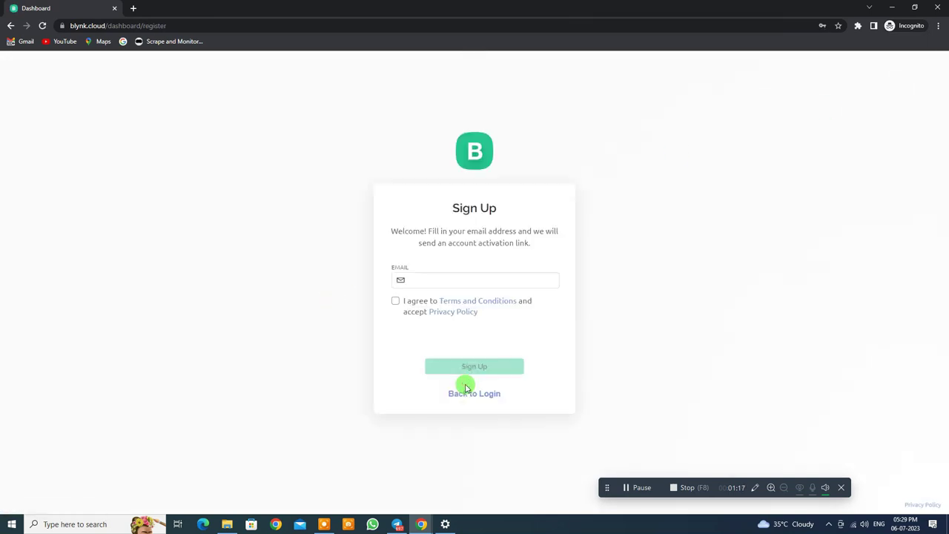
{"action": "left_click", "coordinate": [398, 303]}
{"action": "left_click", "coordinate": [426, 279]}
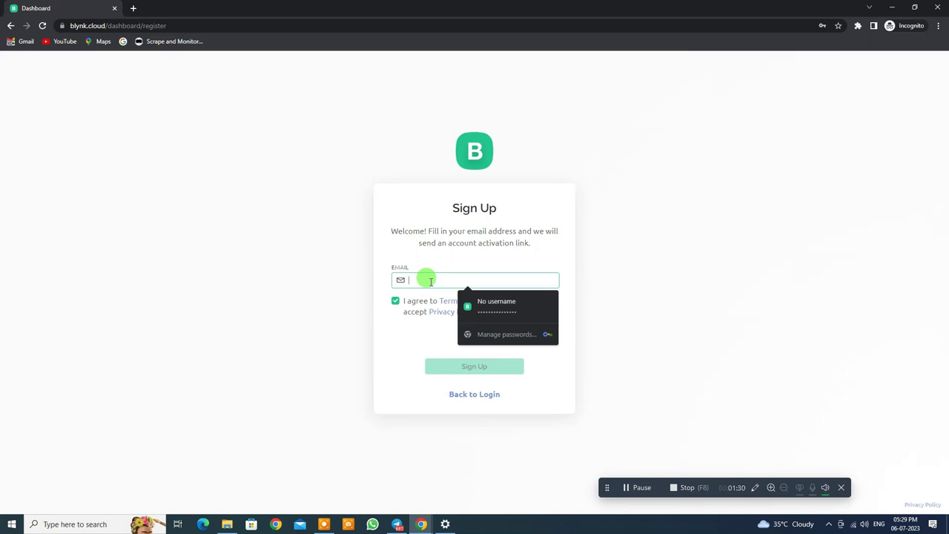
{"action": "type", "text": "SUPP"}
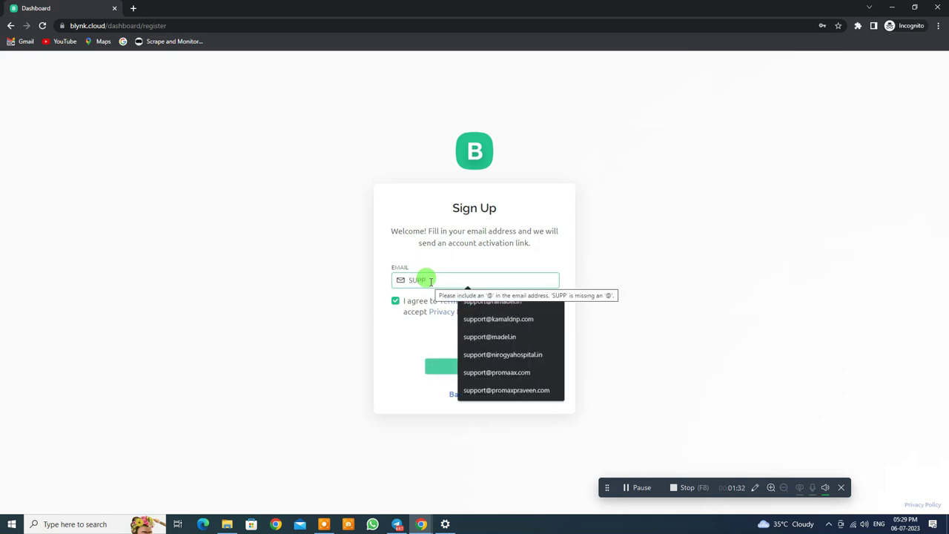
{"action": "left_click", "coordinate": [486, 319]}
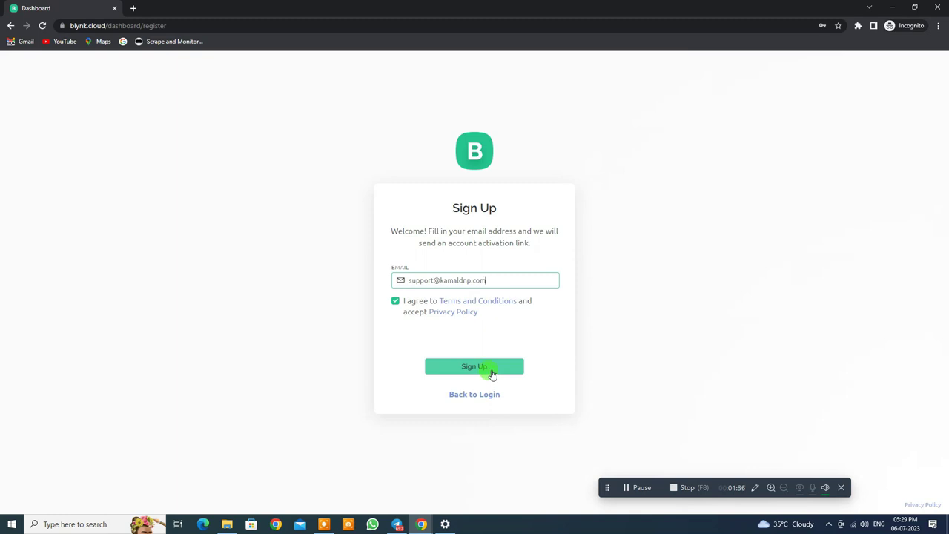
{"action": "left_click", "coordinate": [495, 369]}
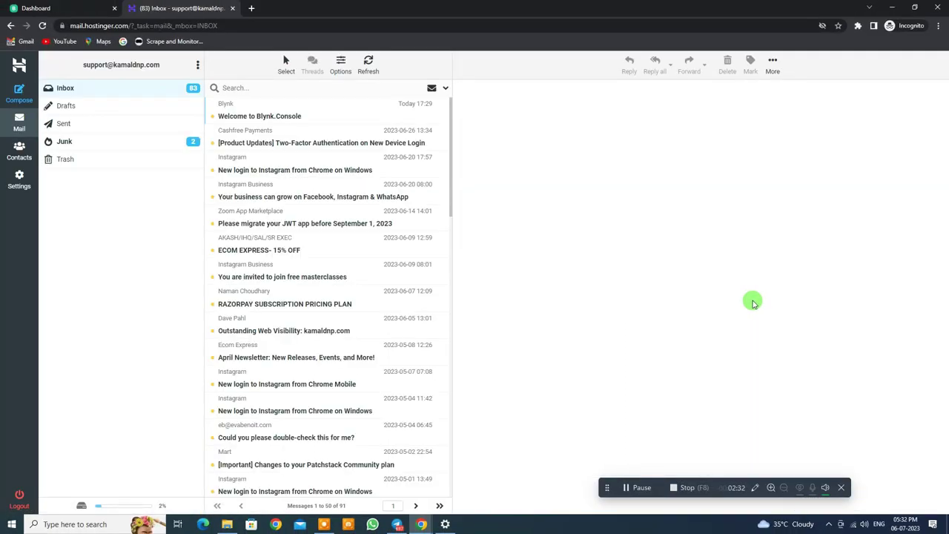
{"action": "left_click", "coordinate": [309, 115]}
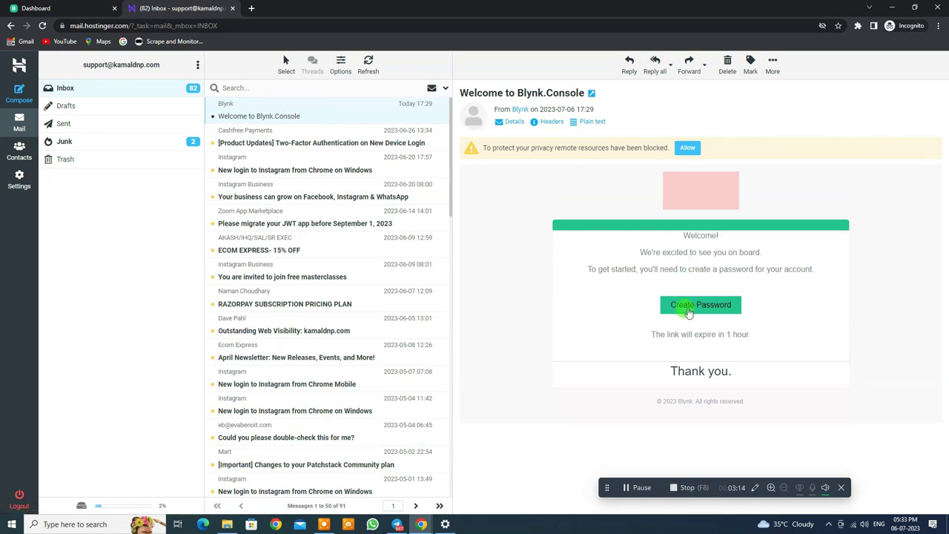
{"action": "left_click", "coordinate": [688, 311]}
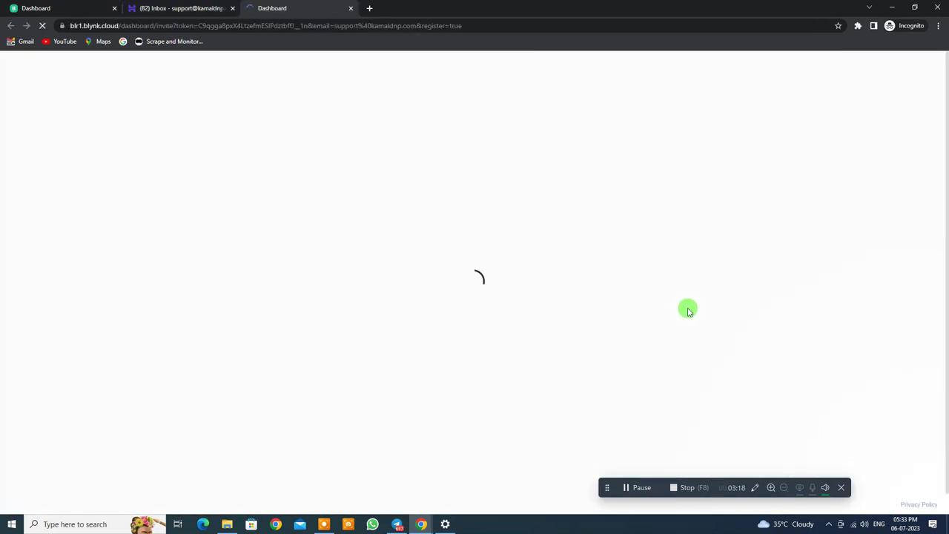
Enter a new account password and a first name to finish the Blynk.Console profile.
{"action": "left_click", "coordinate": [426, 260]}
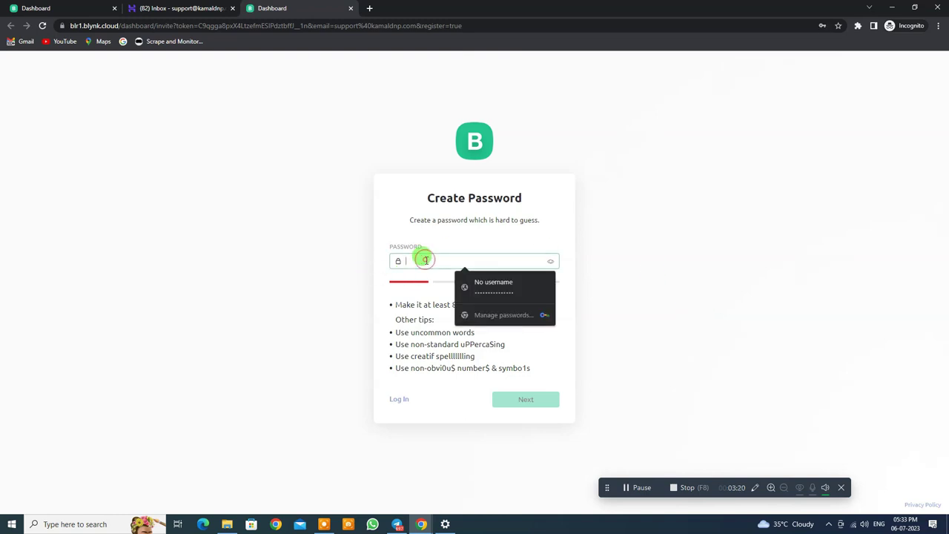
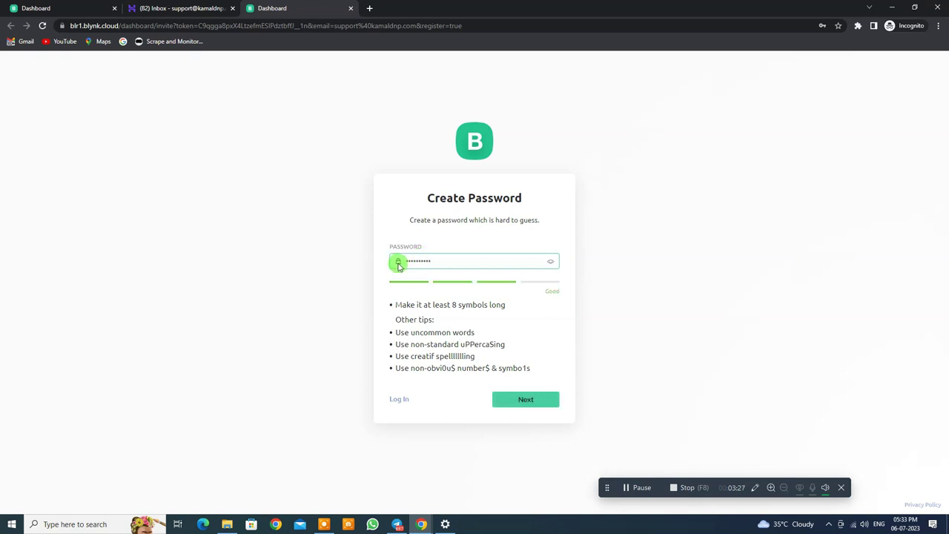
{"action": "left_click", "coordinate": [533, 400]}
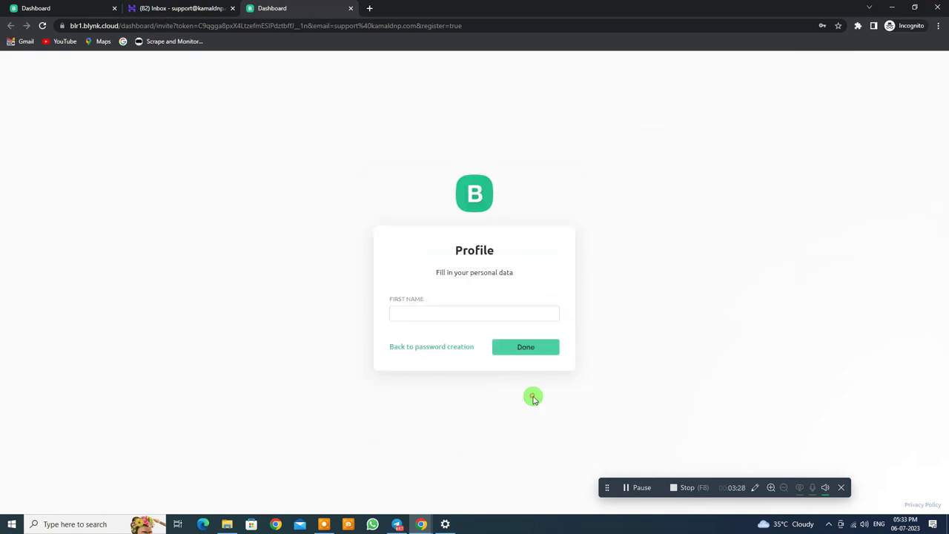
{"action": "left_click", "coordinate": [486, 316]}
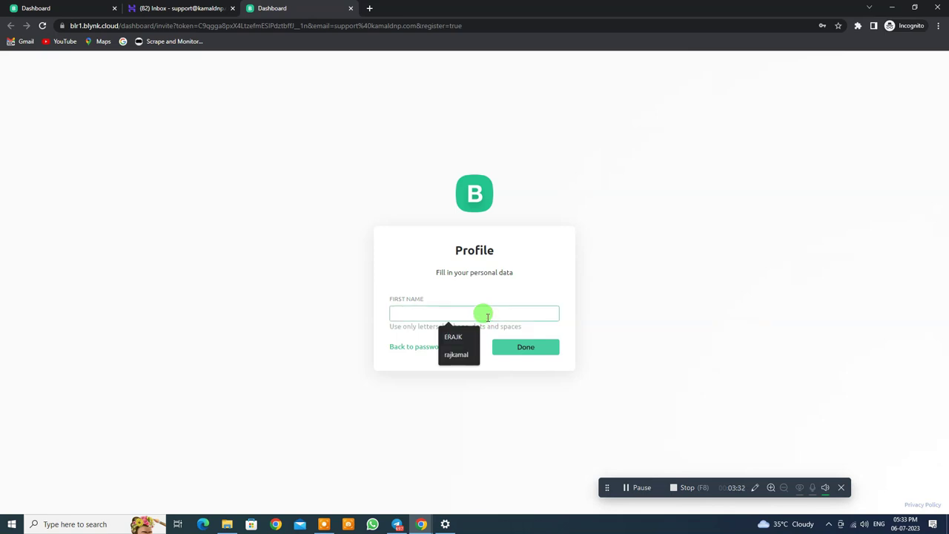
{"action": "type", "text": "RAJKAMAL"}
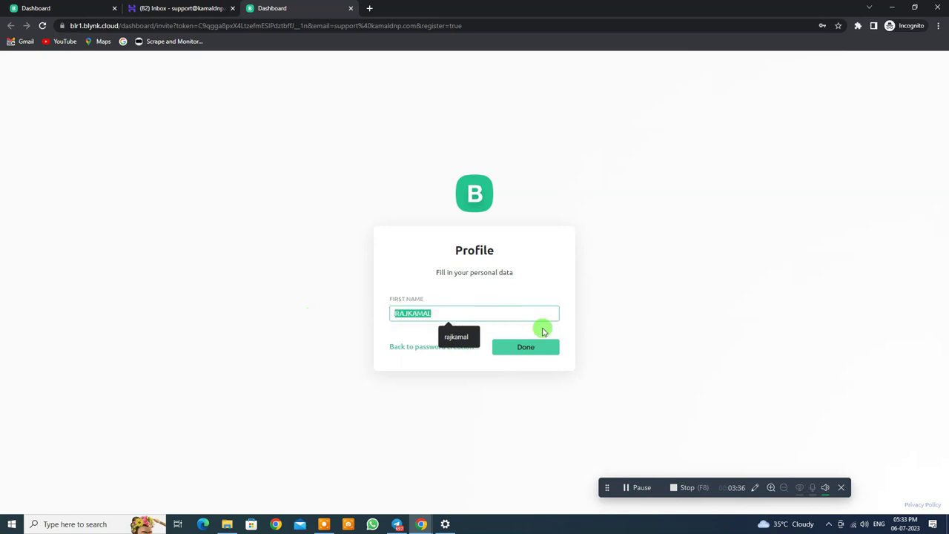
{"action": "left_click", "coordinate": [533, 348]}
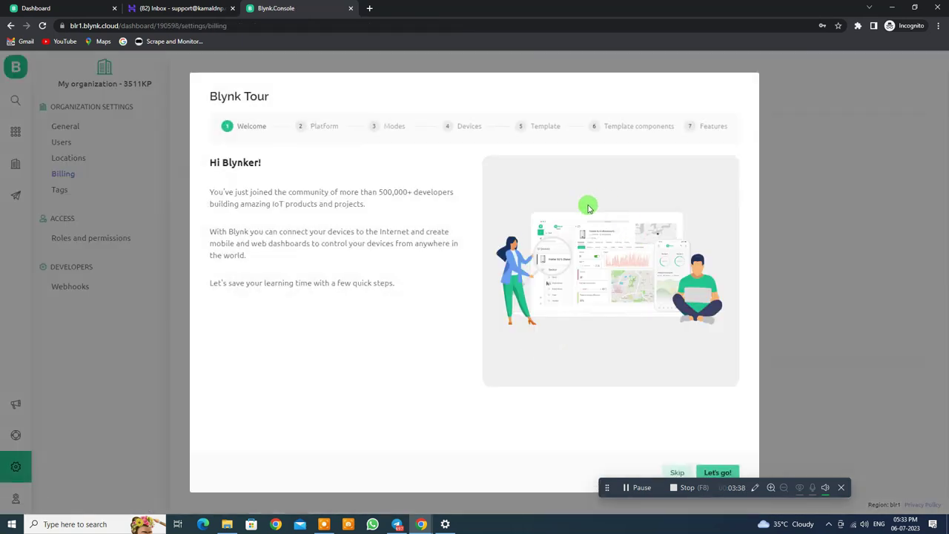
Step through the Blynk tour and close it.
{"action": "left_click", "coordinate": [709, 475]}
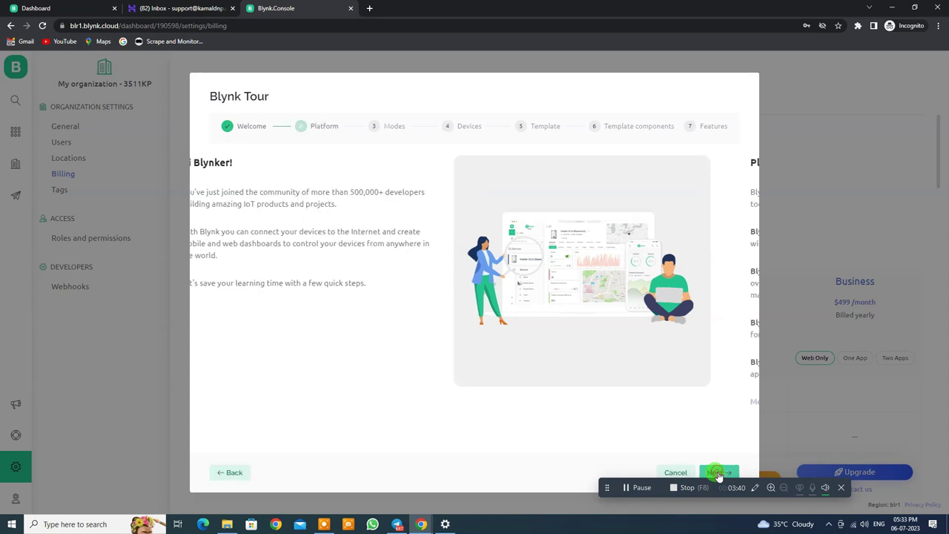
{"action": "left_click", "coordinate": [716, 475]}
{"action": "left_click", "coordinate": [716, 475]}
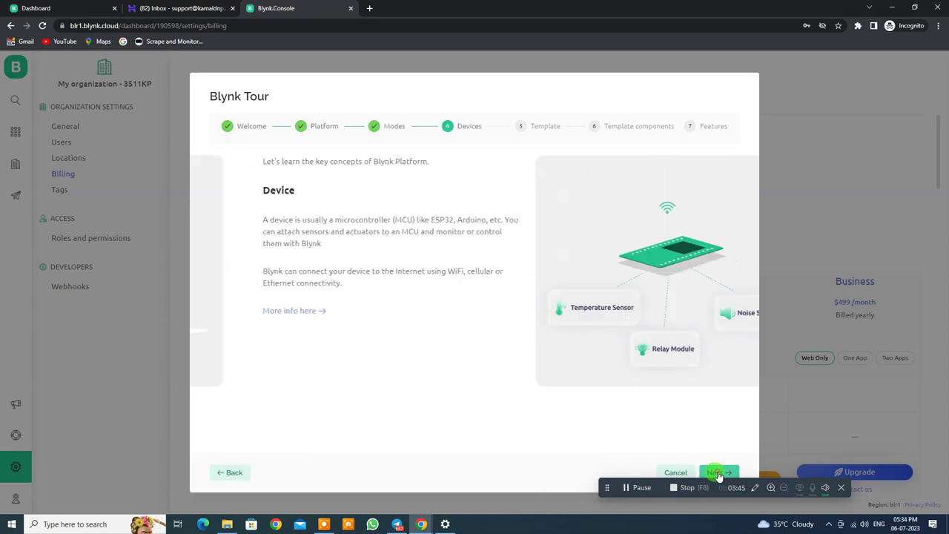
{"action": "left_click", "coordinate": [675, 474]}
{"action": "left_click", "coordinate": [673, 474]}
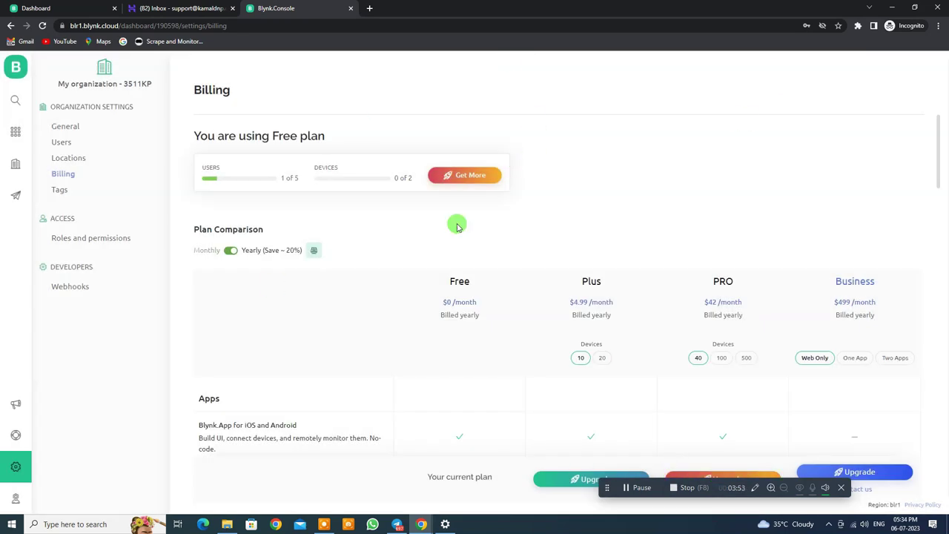
Create a new template named HOME AUTO with ESP8266 hardware.
{"action": "left_click", "coordinate": [17, 101]}
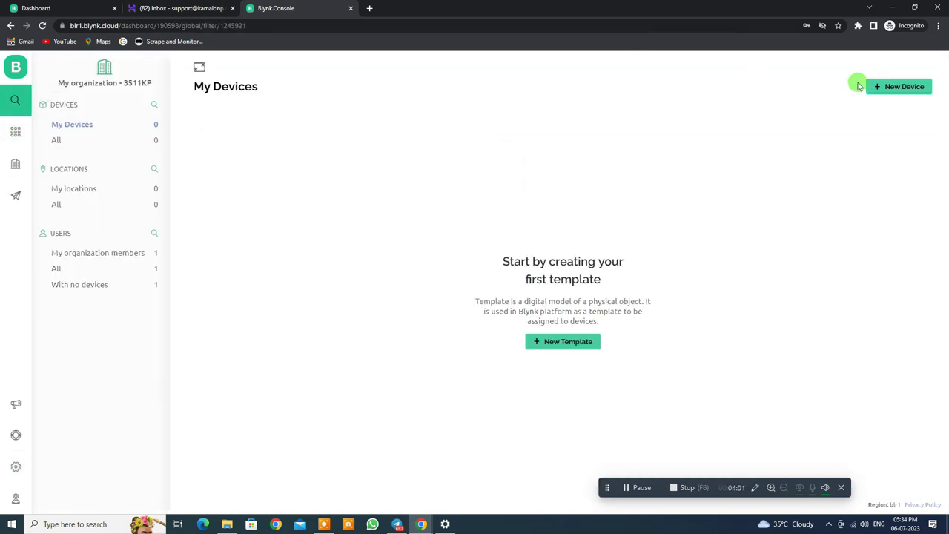
{"action": "left_click", "coordinate": [899, 86]}
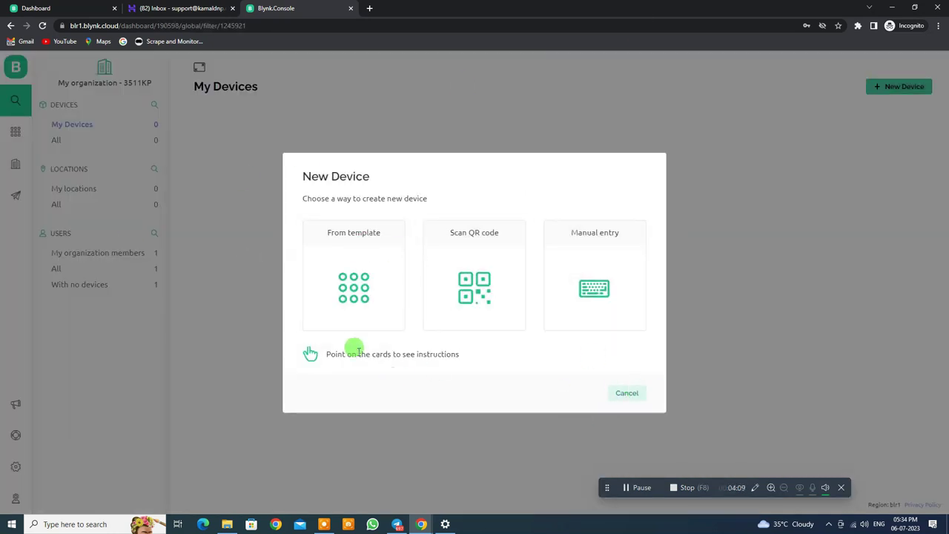
{"action": "left_click", "coordinate": [353, 289]}
{"action": "left_click", "coordinate": [564, 342]}
{"action": "left_click", "coordinate": [349, 251]}
{"action": "left_click", "coordinate": [349, 256]}
{"action": "left_click", "coordinate": [364, 207]}
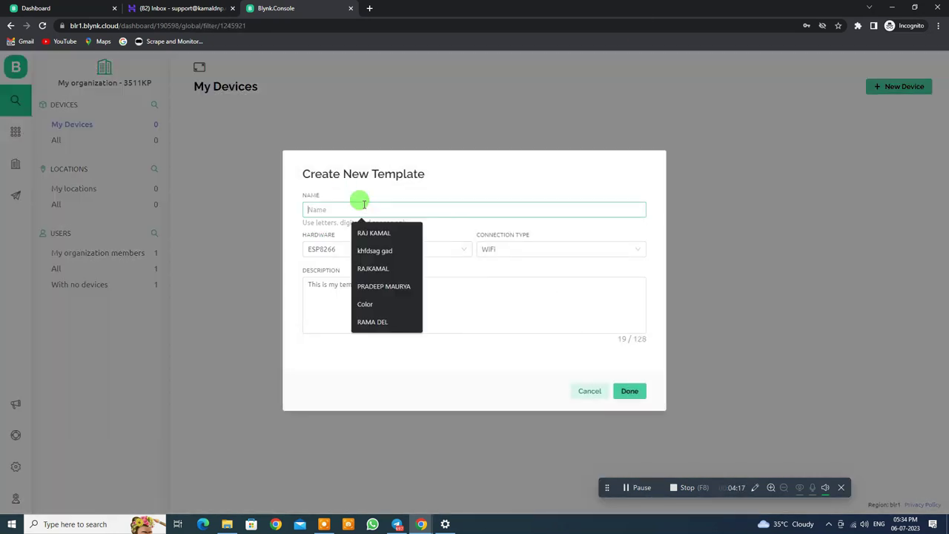
{"action": "type", "text": "HOME AUTO"}
{"action": "left_click", "coordinate": [630, 391]}
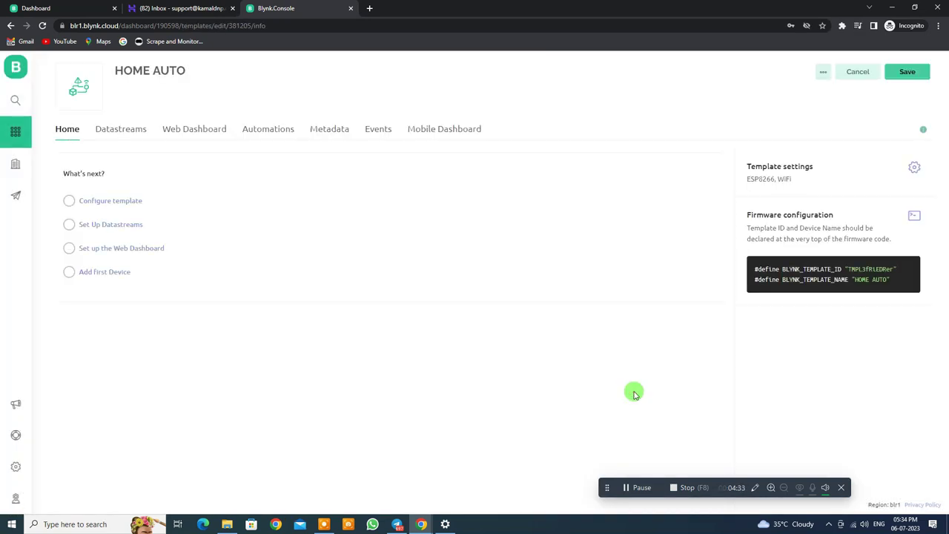
Review the HOME AUTO template's settings and datastreams, and save the template.
{"action": "left_click", "coordinate": [110, 200]}
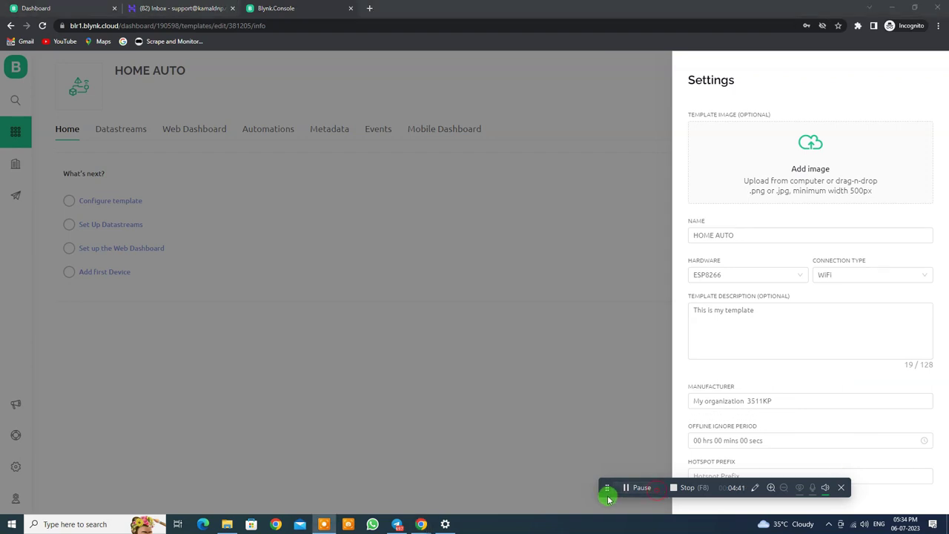
{"action": "left_click_drag", "start_coordinate": [608, 490], "coordinate": [565, 501]}
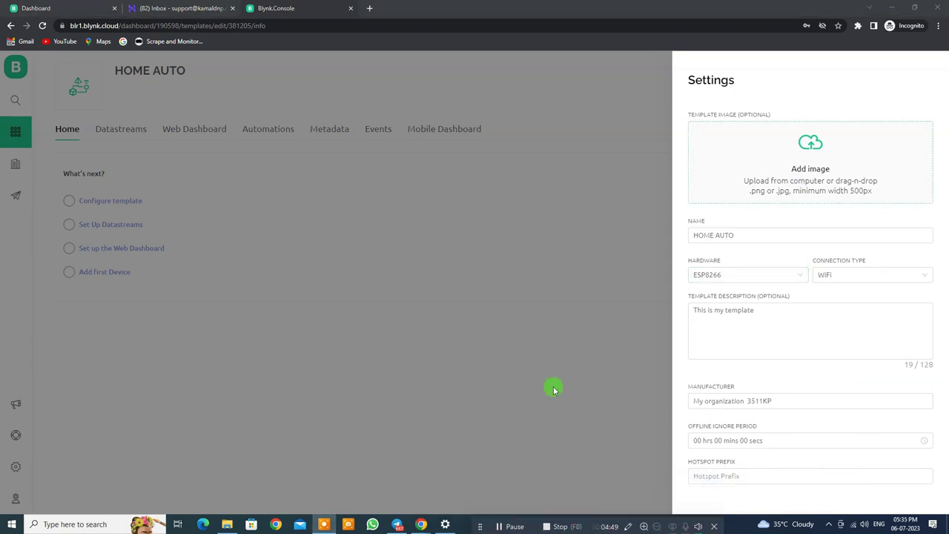
{"action": "left_click", "coordinate": [588, 408]}
{"action": "left_click", "coordinate": [102, 201]}
{"action": "left_click", "coordinate": [555, 200]}
{"action": "left_click", "coordinate": [111, 224]}
{"action": "left_click", "coordinate": [67, 129]}
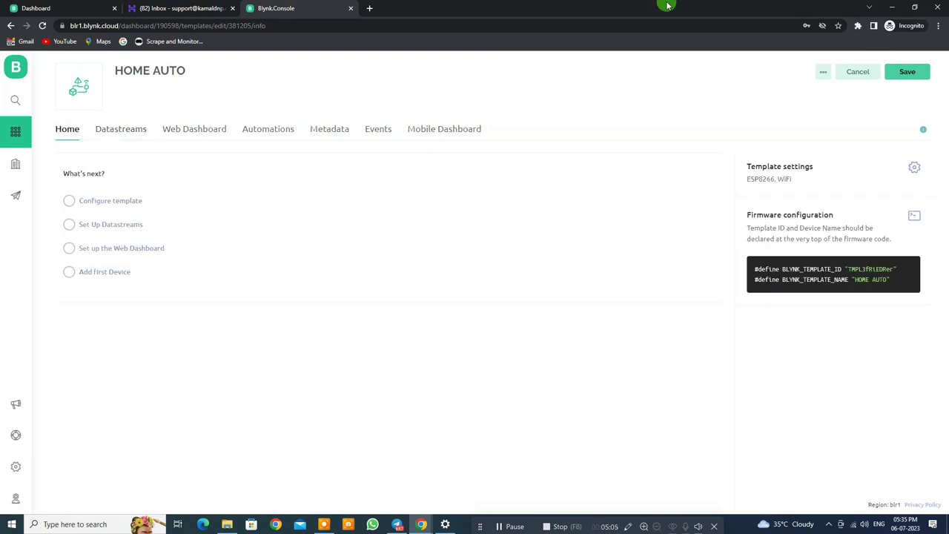
{"action": "left_click", "coordinate": [907, 71]}
{"action": "left_click", "coordinate": [114, 129]}
{"action": "left_click", "coordinate": [178, 129]}
In the HOME AUTO template, add an Integer virtual-pin datastream V0.
{"action": "left_click", "coordinate": [15, 132]}
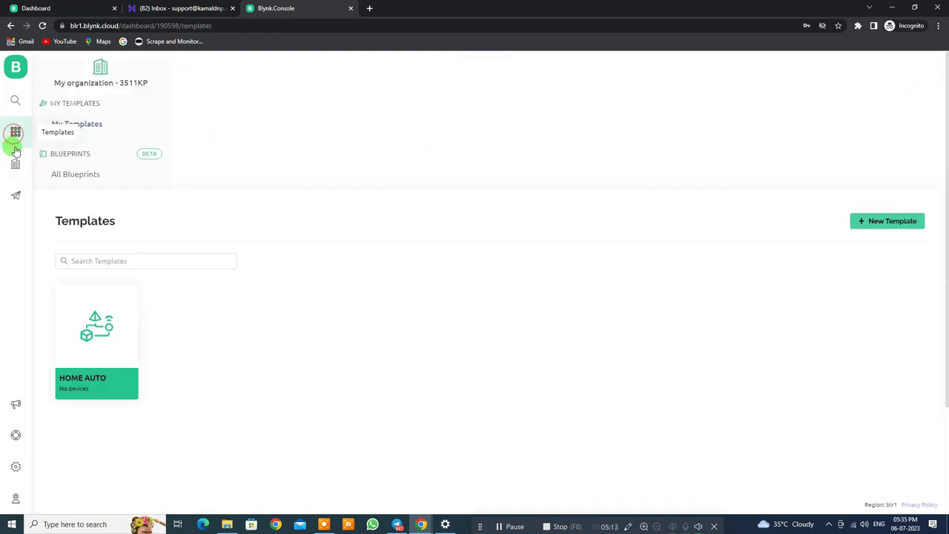
{"action": "left_click", "coordinate": [238, 188]}
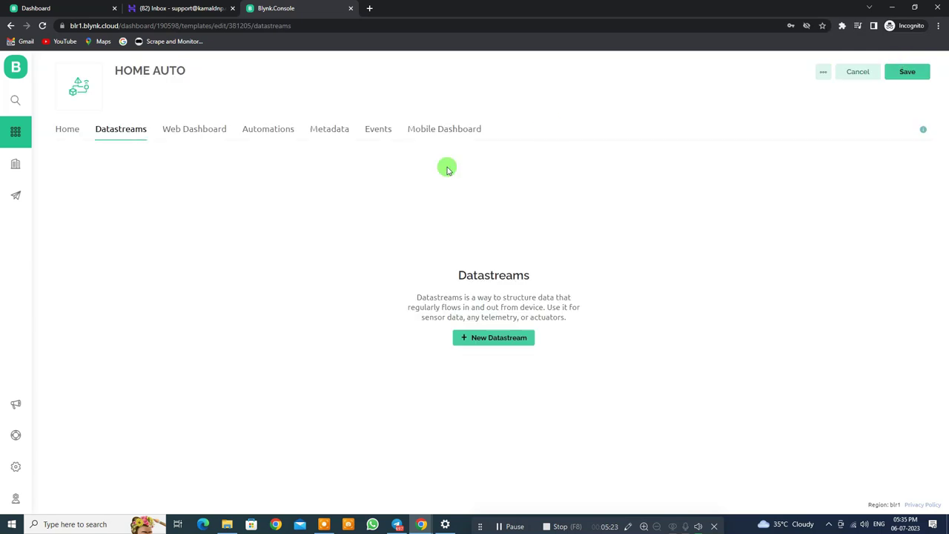
{"action": "left_click", "coordinate": [491, 338]}
{"action": "left_click", "coordinate": [476, 387]}
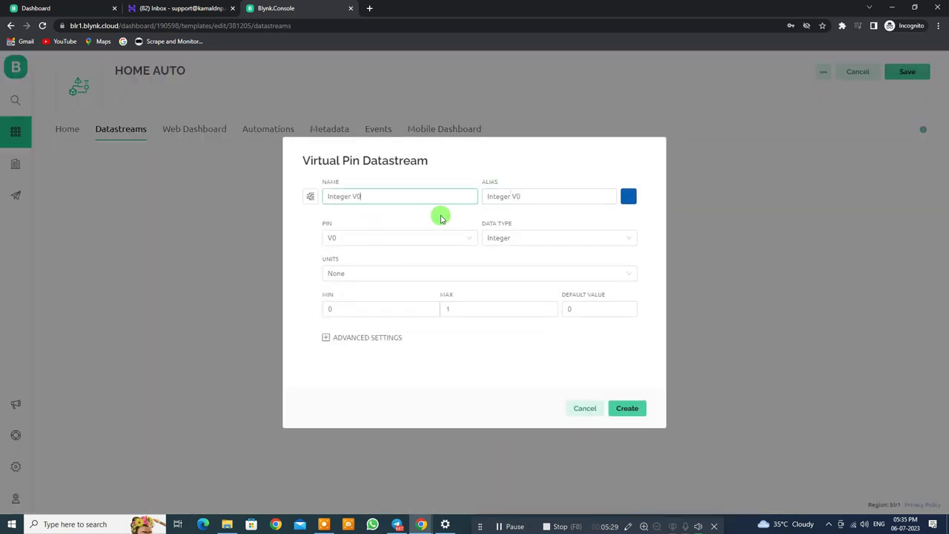
{"action": "left_click", "coordinate": [378, 337]}
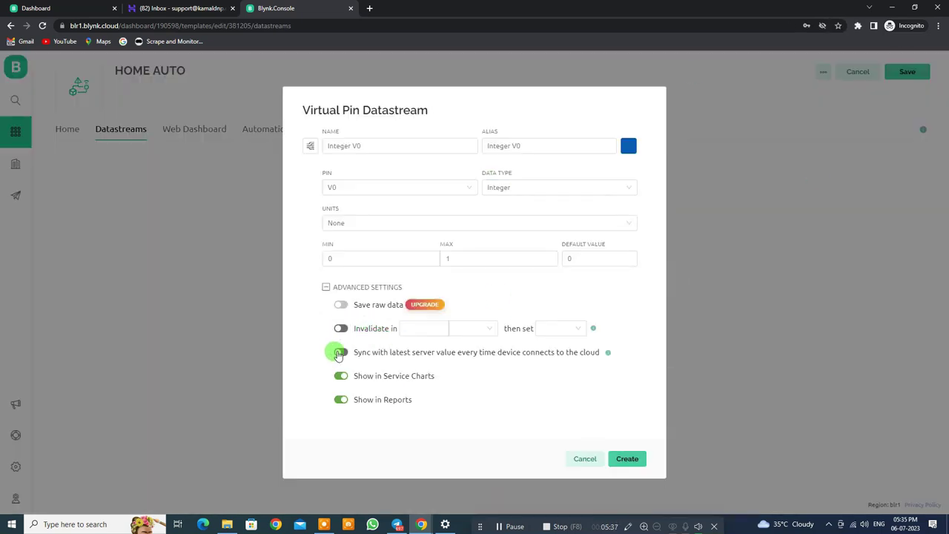
{"action": "left_click", "coordinate": [628, 459]}
Add Integer virtual-pin datastreams V1 and V2, then view the web dashboard.
{"action": "left_click", "coordinate": [865, 167]}
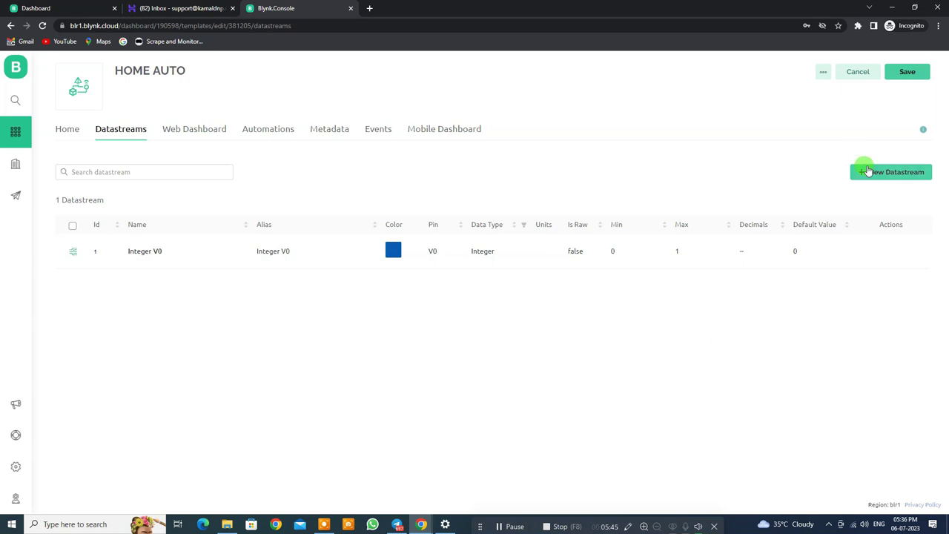
{"action": "left_click", "coordinate": [868, 225]}
{"action": "left_click", "coordinate": [628, 408]}
{"action": "left_click", "coordinate": [891, 172]}
{"action": "left_click", "coordinate": [869, 222]}
{"action": "left_click", "coordinate": [628, 408]}
{"action": "left_click", "coordinate": [195, 129]}
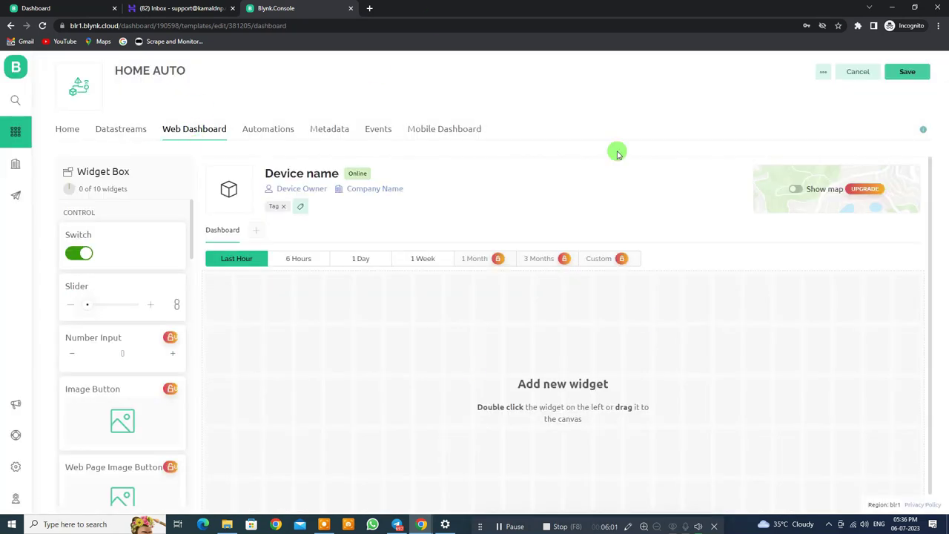
Place Switch widgets on the dashboard and link the first two to Integer V0 and V1.
{"action": "left_click_drag", "start_coordinate": [132, 237], "coordinate": [325, 308]}
{"action": "left_click_drag", "start_coordinate": [129, 237], "coordinate": [363, 340]}
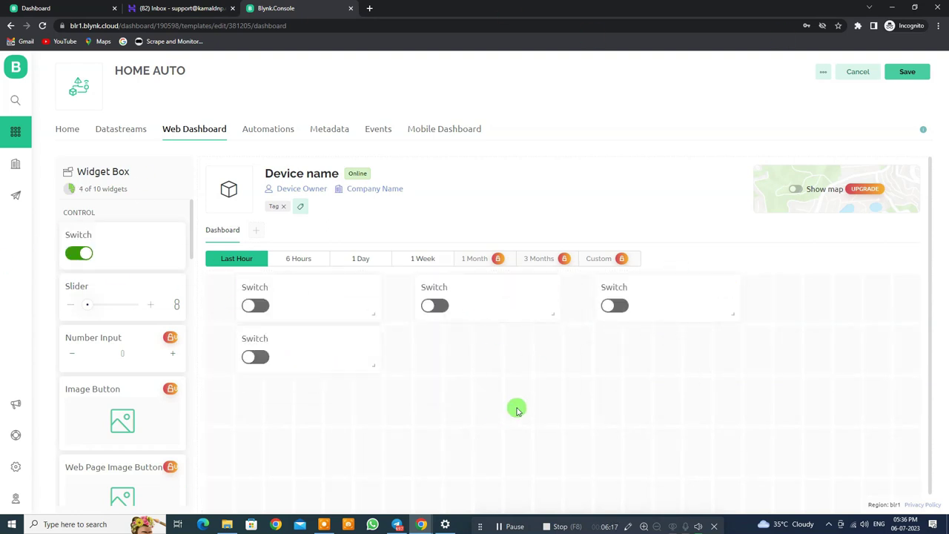
{"action": "left_click", "coordinate": [348, 289]}
{"action": "left_click", "coordinate": [339, 181]}
{"action": "left_click", "coordinate": [249, 198]}
{"action": "left_click", "coordinate": [723, 479]}
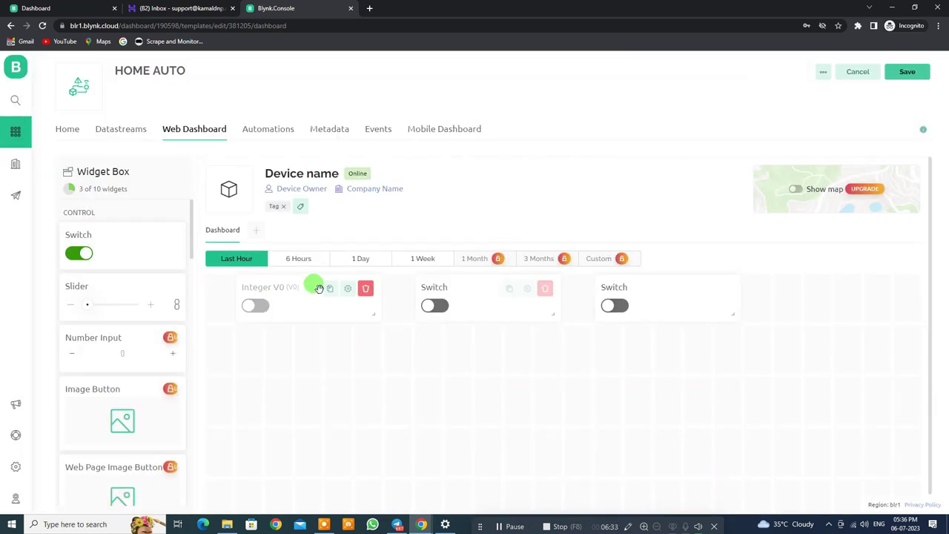
{"action": "left_click", "coordinate": [528, 289]}
{"action": "left_click", "coordinate": [248, 180]}
{"action": "left_click", "coordinate": [241, 216]}
{"action": "left_click", "coordinate": [723, 478]}
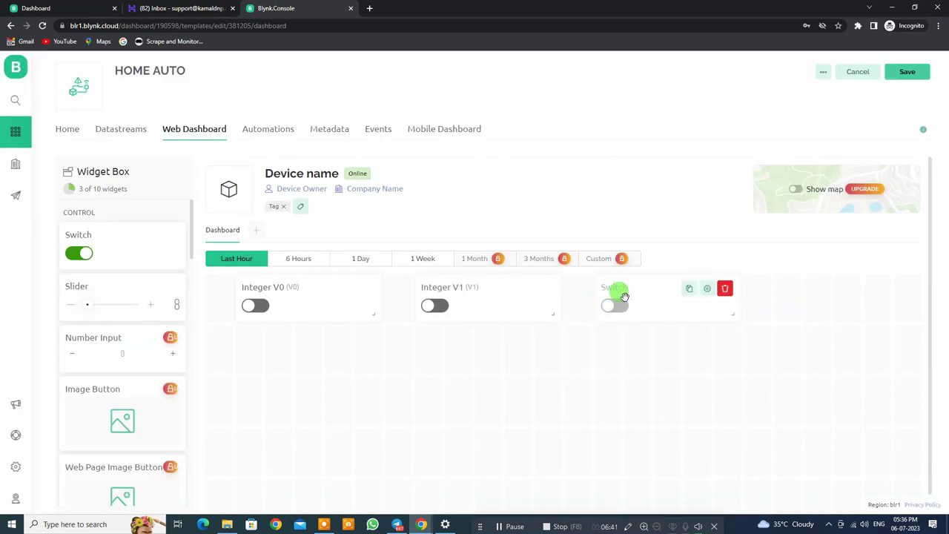
Link the third switch to Integer V2 and give it ON/OFF labels.
{"action": "left_click", "coordinate": [707, 289]}
{"action": "left_click", "coordinate": [248, 180]}
{"action": "left_click", "coordinate": [239, 231]}
{"action": "left_click", "coordinate": [215, 251]}
{"action": "left_click", "coordinate": [284, 283]}
{"action": "type", "text": "ON"}
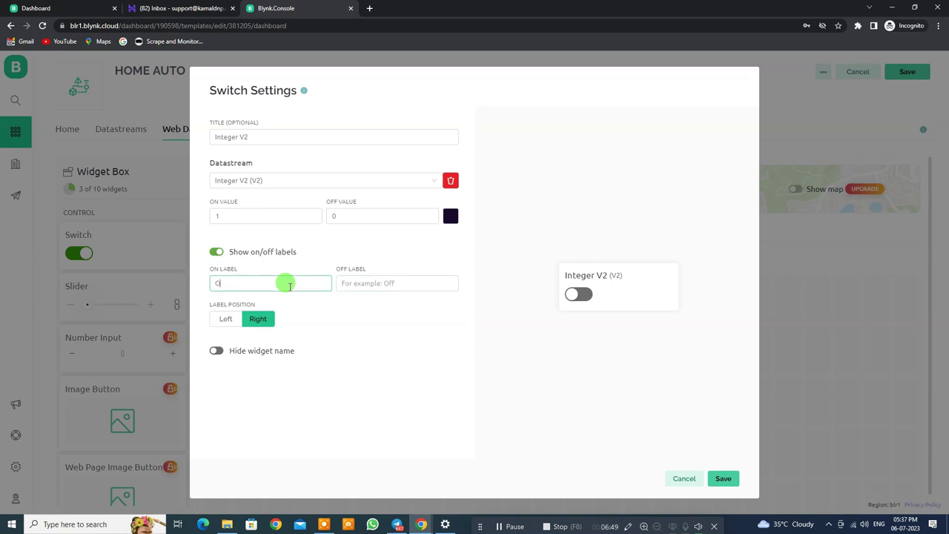
{"action": "left_click", "coordinate": [392, 283]}
{"action": "type", "text": "Of"}
{"action": "left_click", "coordinate": [742, 480]}
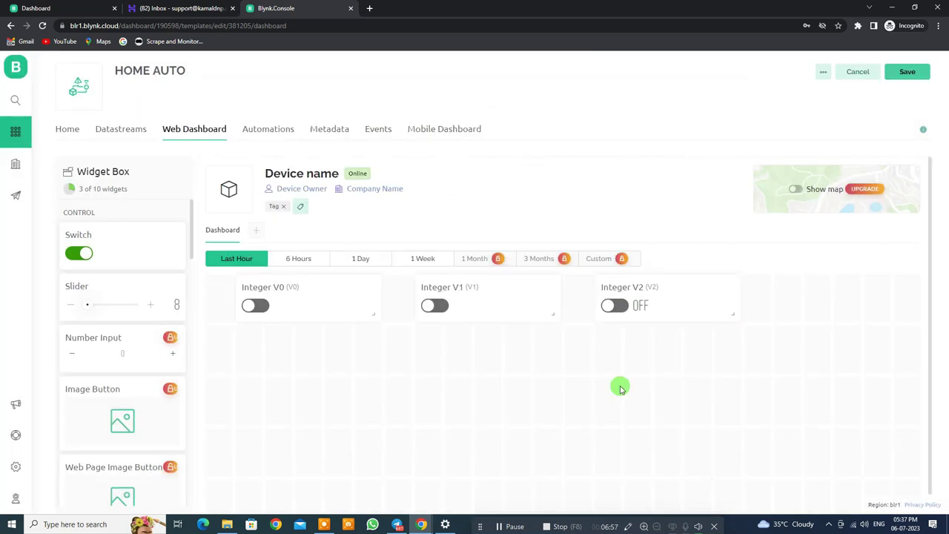
Enable ON/OFF labels on the Integer V1 switch.
{"action": "left_click", "coordinate": [528, 288]}
{"action": "left_click", "coordinate": [216, 251]}
{"action": "left_click", "coordinate": [314, 288]}
{"action": "type", "text": "ON"}
{"action": "left_click", "coordinate": [371, 282]}
{"action": "type", "text": "Off"}
{"action": "left_click", "coordinate": [741, 480]}
Enable ON/OFF labels on the Integer V0 switch and save the dashboard.
{"action": "left_click", "coordinate": [339, 294]}
{"action": "left_click", "coordinate": [216, 252]}
{"action": "left_click", "coordinate": [254, 282]}
{"action": "type", "text": "ON"}
{"action": "left_click", "coordinate": [402, 294]}
{"action": "type", "text": "OFF"}
{"action": "left_click", "coordinate": [721, 478]}
{"action": "left_click", "coordinate": [907, 74]}
Create a new device from the HOME AUTO template.
{"action": "left_click", "coordinate": [442, 127]}
{"action": "left_click", "coordinate": [361, 134]}
{"action": "left_click", "coordinate": [230, 129]}
{"action": "left_click", "coordinate": [67, 129]}
{"action": "left_click", "coordinate": [15, 100]}
{"action": "left_click", "coordinate": [559, 347]}
{"action": "left_click", "coordinate": [425, 269]}
{"action": "left_click", "coordinate": [416, 291]}
{"action": "left_click", "coordinate": [556, 354]}
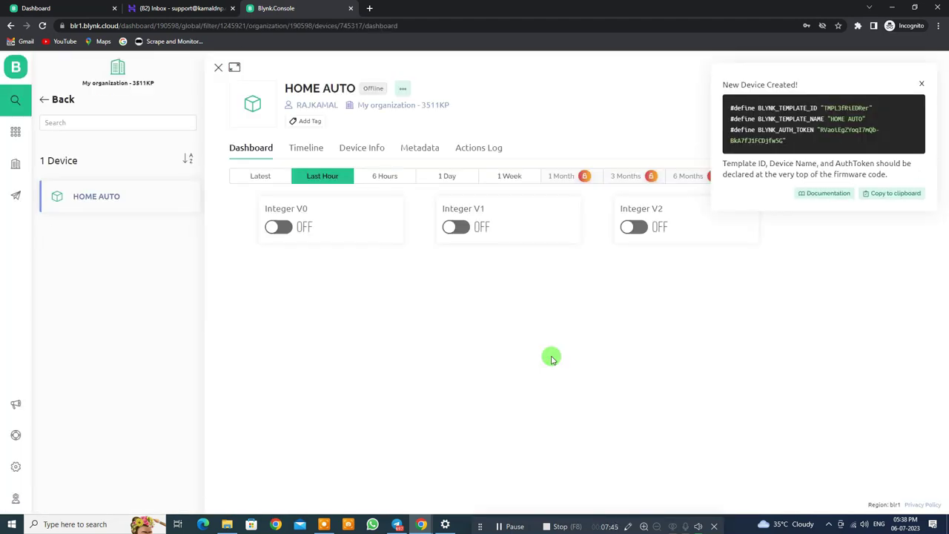
Copy the device's template ID, name and auth token into a new Notepad document.
{"action": "left_click", "coordinate": [780, 79]}
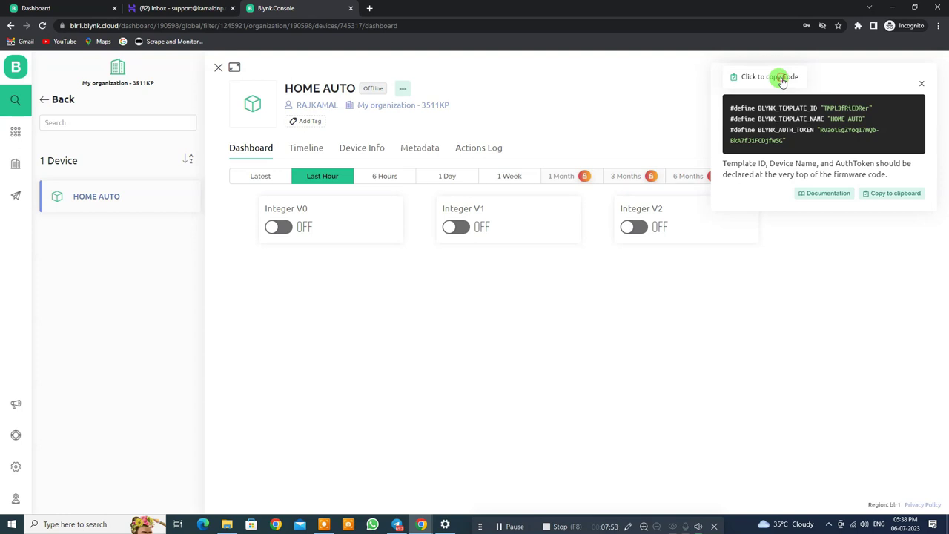
{"action": "left_click", "coordinate": [64, 525]}
{"action": "type", "text": "NOTE"}
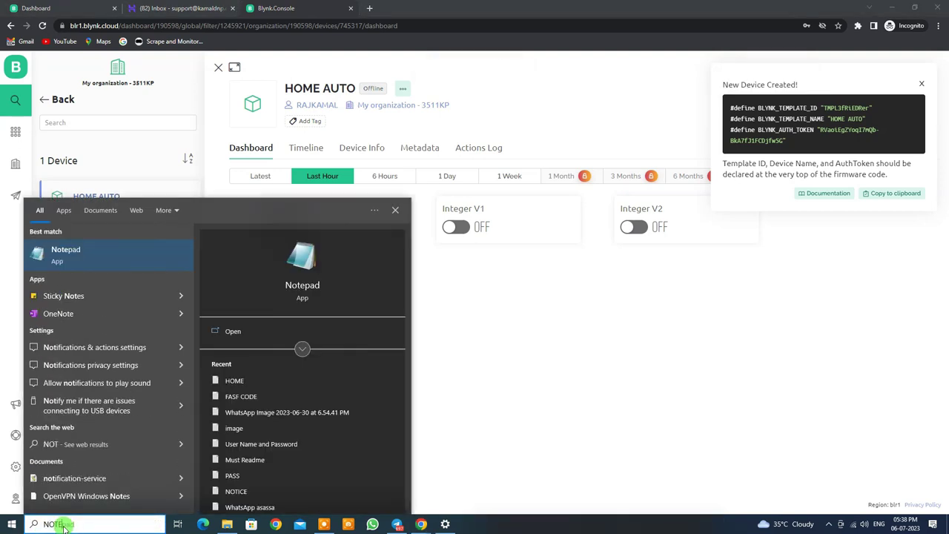
{"action": "left_click", "coordinate": [148, 258]}
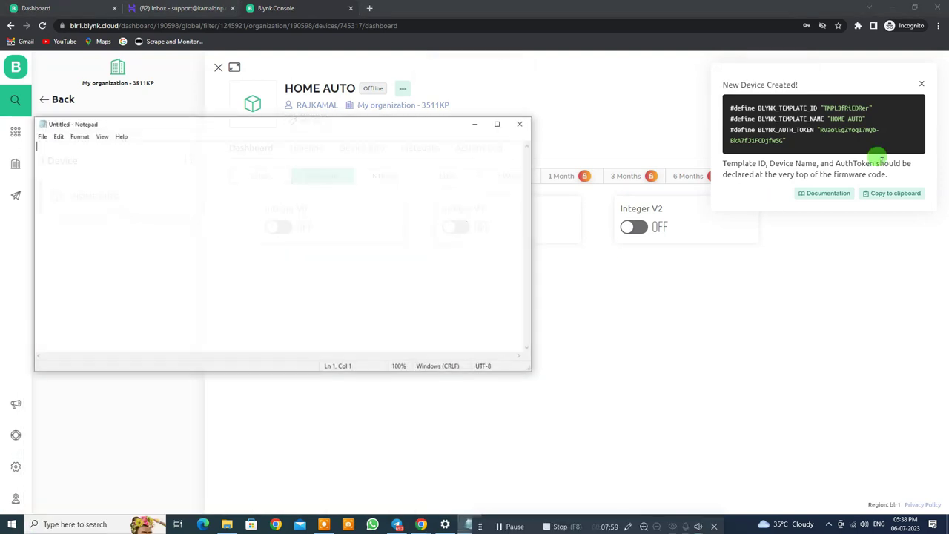
{"action": "key", "text": "ctrl+v"}
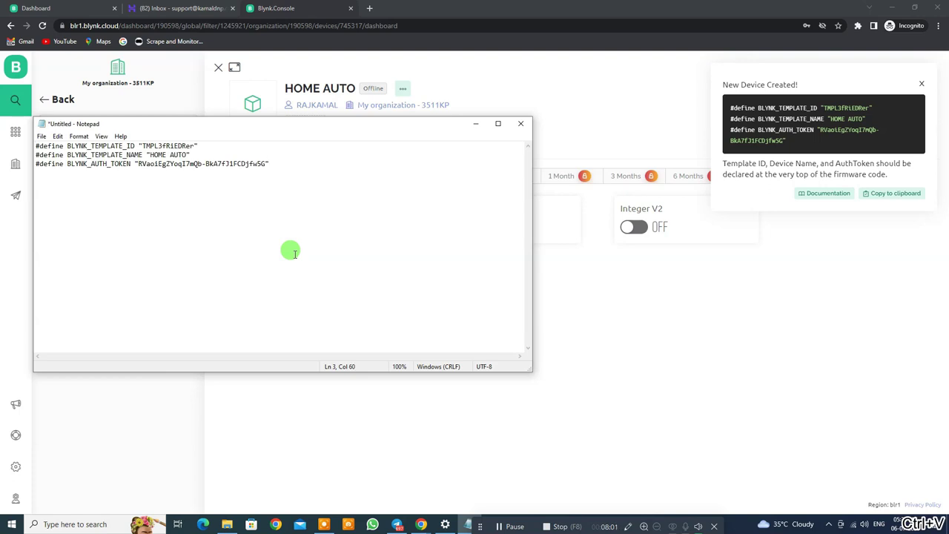
{"action": "left_click", "coordinate": [690, 347]}
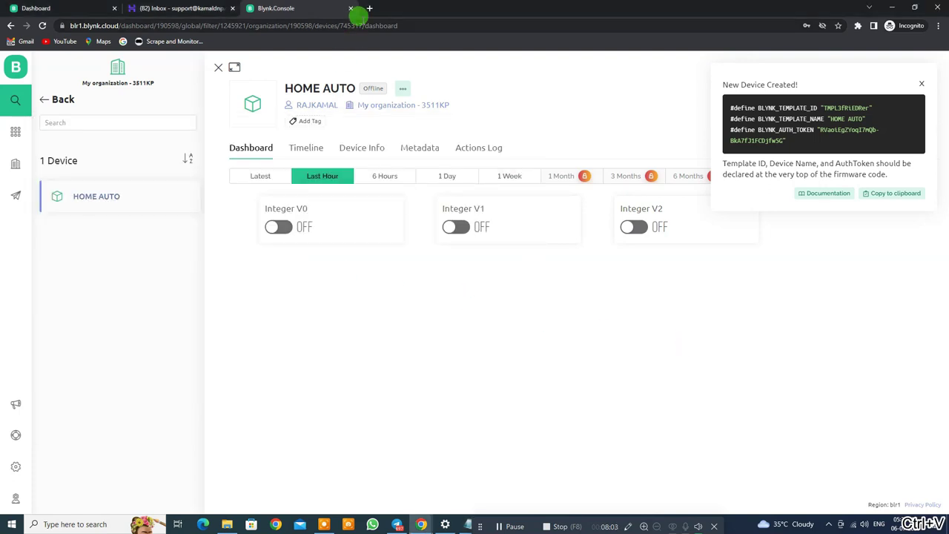
Open a new Incognito tab and select its address bar text to enter arduino.cc.
{"action": "left_click", "coordinate": [372, 7]}
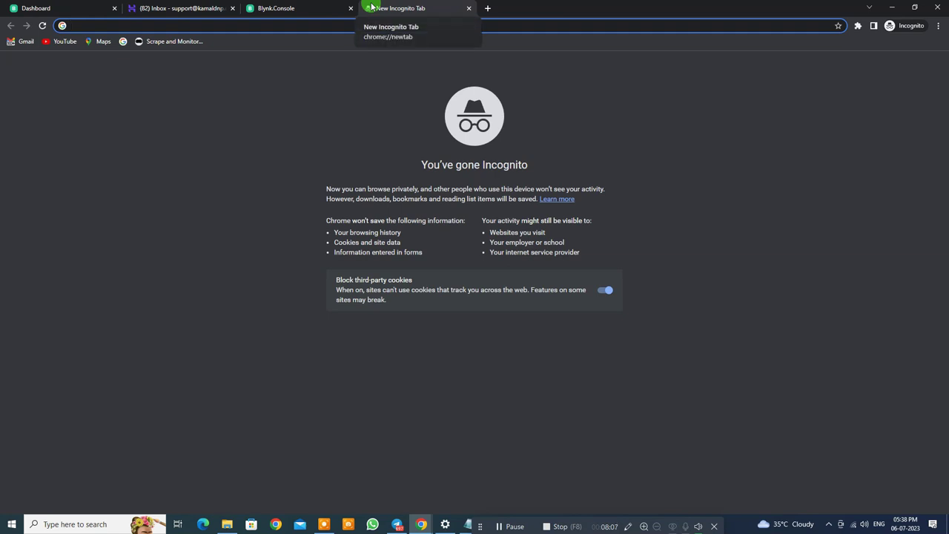
{"action": "type", "text": "H"}
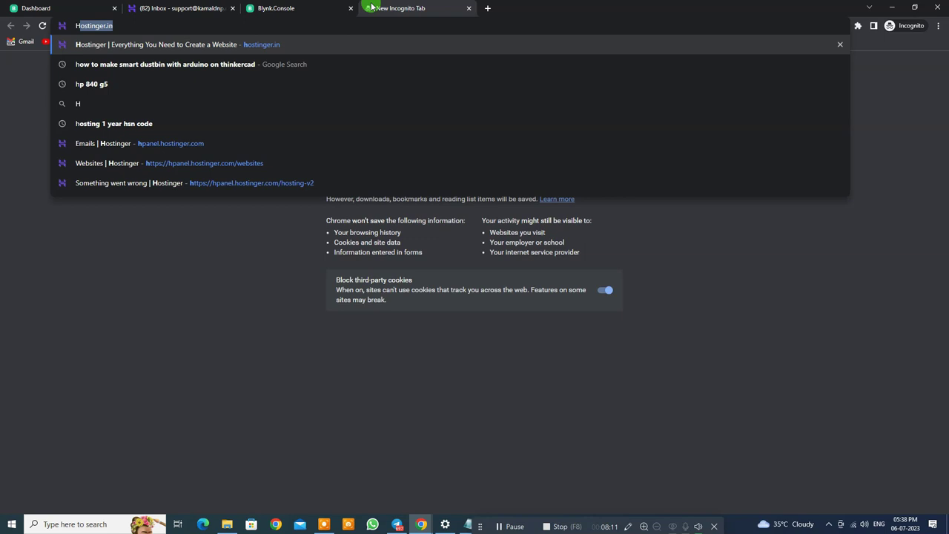
{"action": "left_click", "coordinate": [311, 6]}
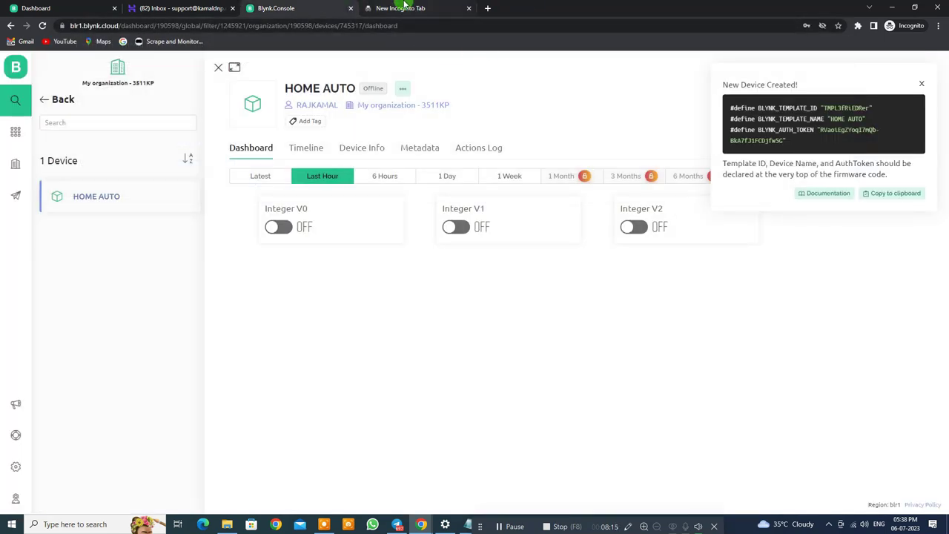
{"action": "left_click", "coordinate": [404, 6]}
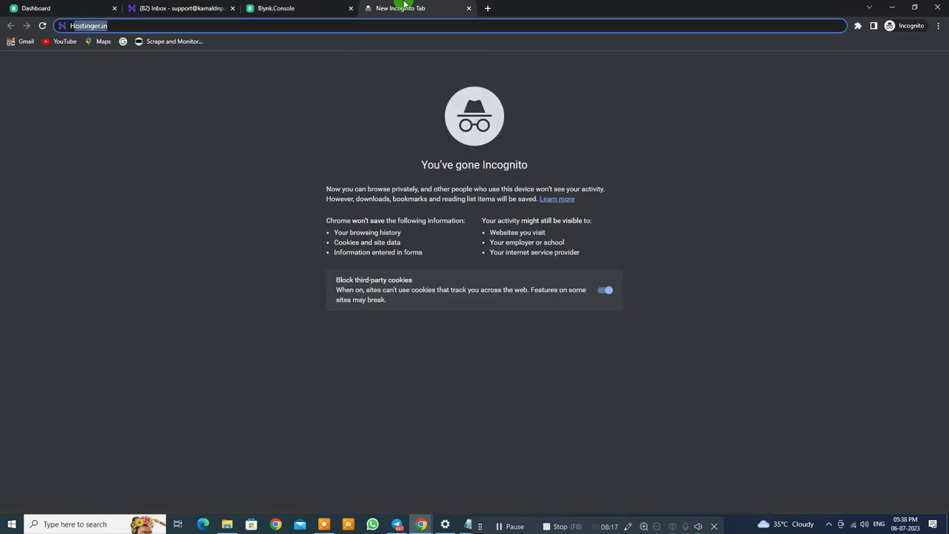
{"action": "left_click", "coordinate": [312, 5]}
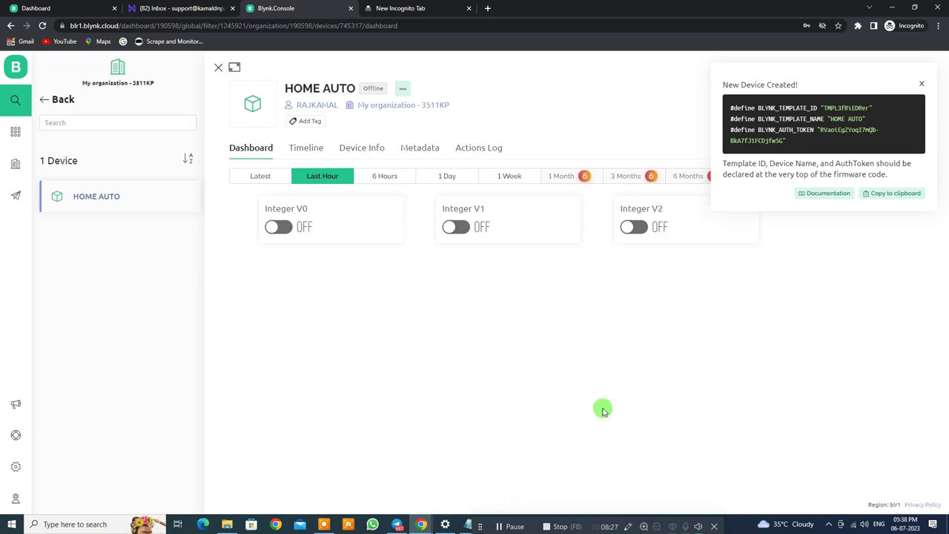
{"action": "left_click", "coordinate": [425, 6]}
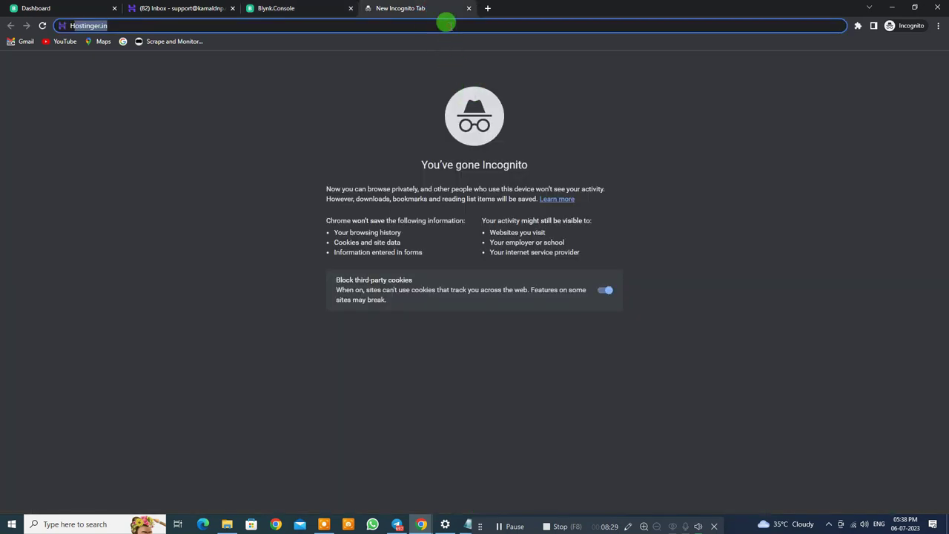
{"action": "left_click_drag", "start_coordinate": [109, 26], "coordinate": [61, 25]}
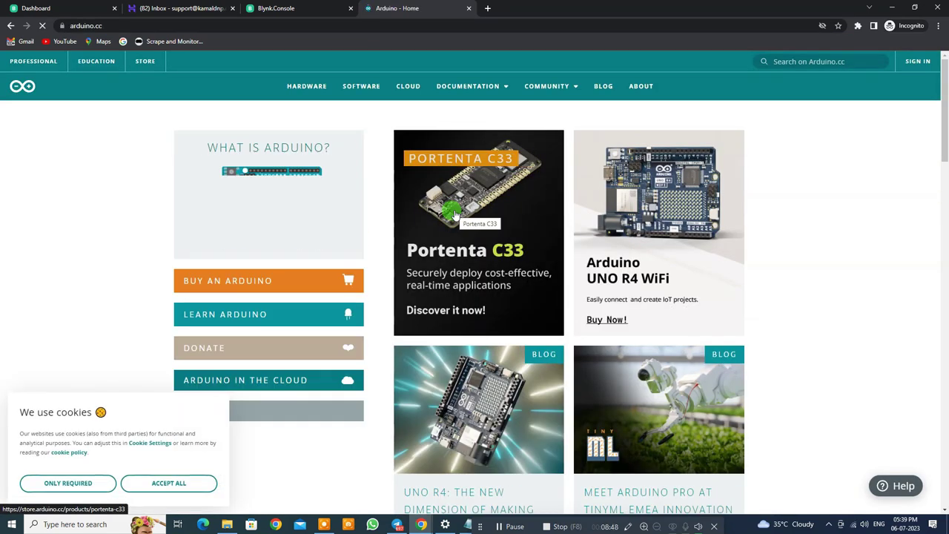
Accept cookies and try downloading the Windows 64-bit Arduino IDE 2.1.0 from Software downloads.
{"action": "left_click", "coordinate": [167, 483]}
{"action": "left_click", "coordinate": [357, 87]}
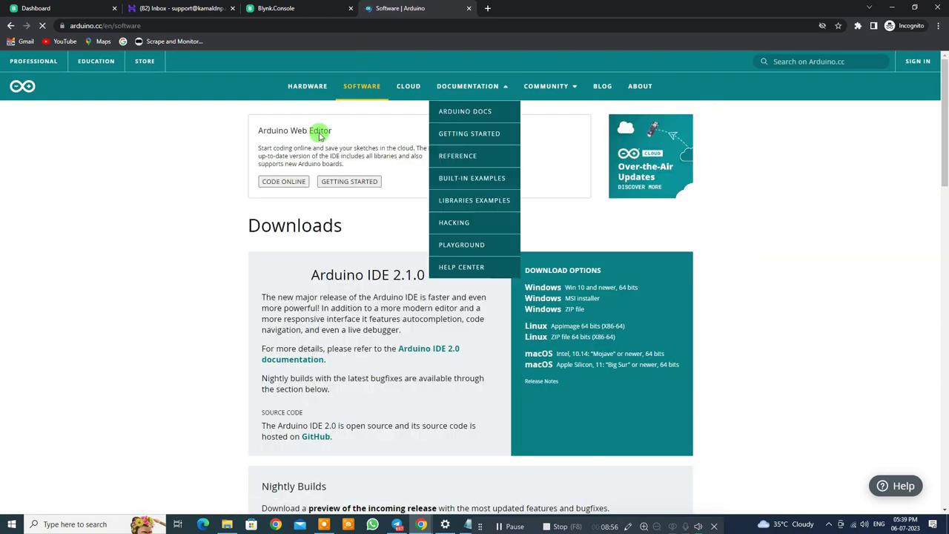
{"action": "scroll", "coordinate": [297, 282], "scroll_direction": "down", "scroll_amount": 3}
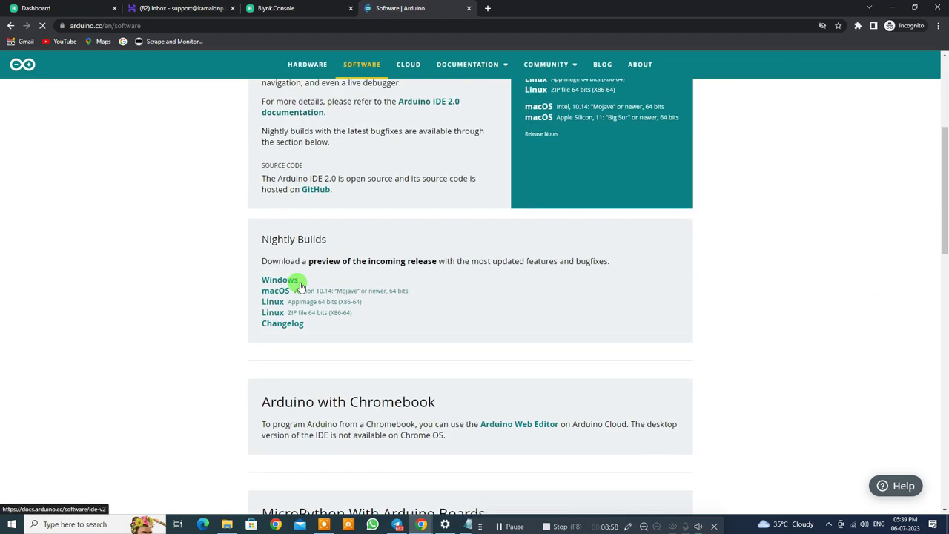
{"action": "scroll", "coordinate": [475, 282], "scroll_direction": "up", "scroll_amount": 2}
{"action": "scroll", "coordinate": [540, 280], "scroll_direction": "up", "scroll_amount": 1}
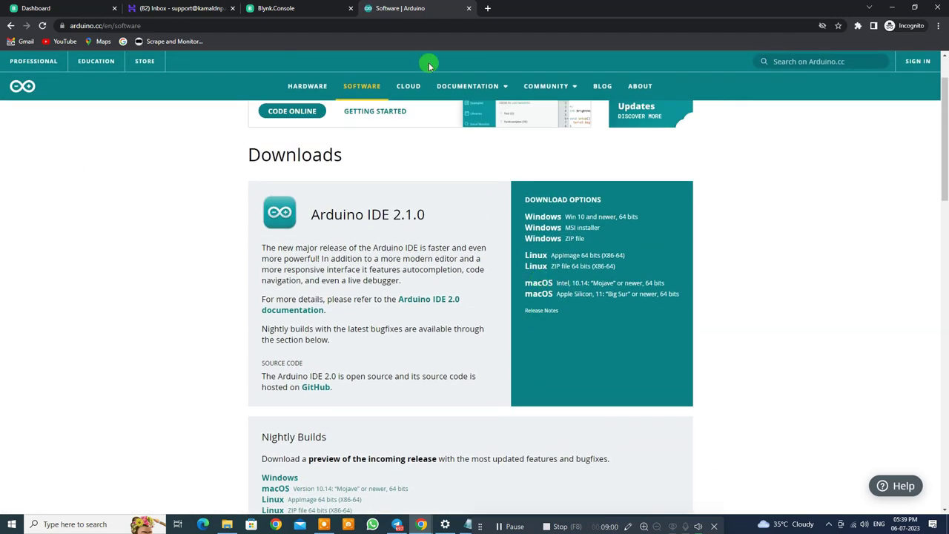
{"action": "left_click", "coordinate": [547, 217]}
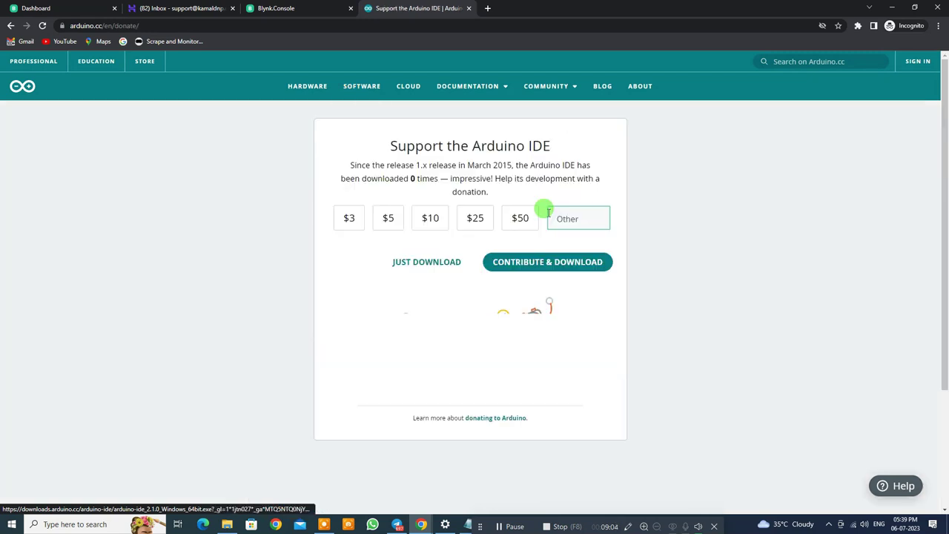
{"action": "left_click", "coordinate": [10, 25]}
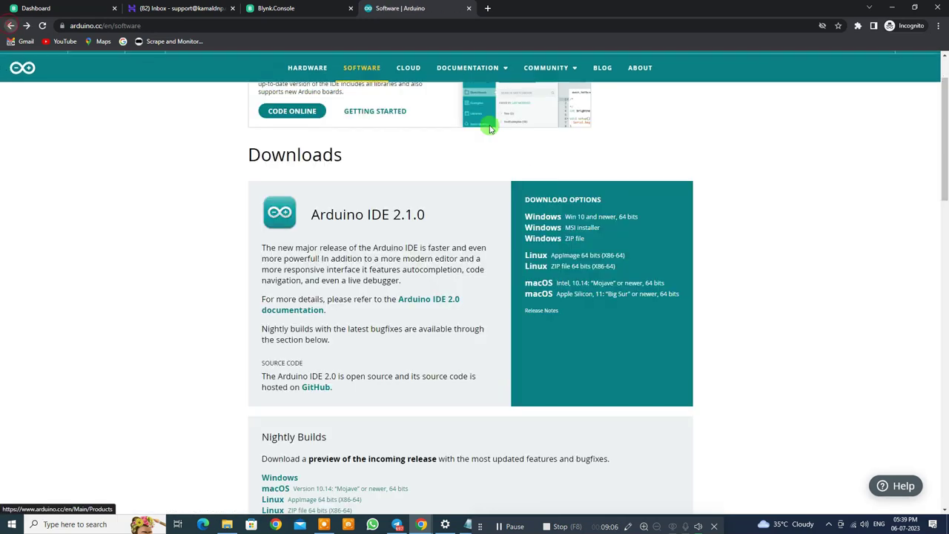
Try the Windows Arduino PLC IDE download, then open the previous Arduino IDE releases.
{"action": "left_click", "coordinate": [549, 284]}
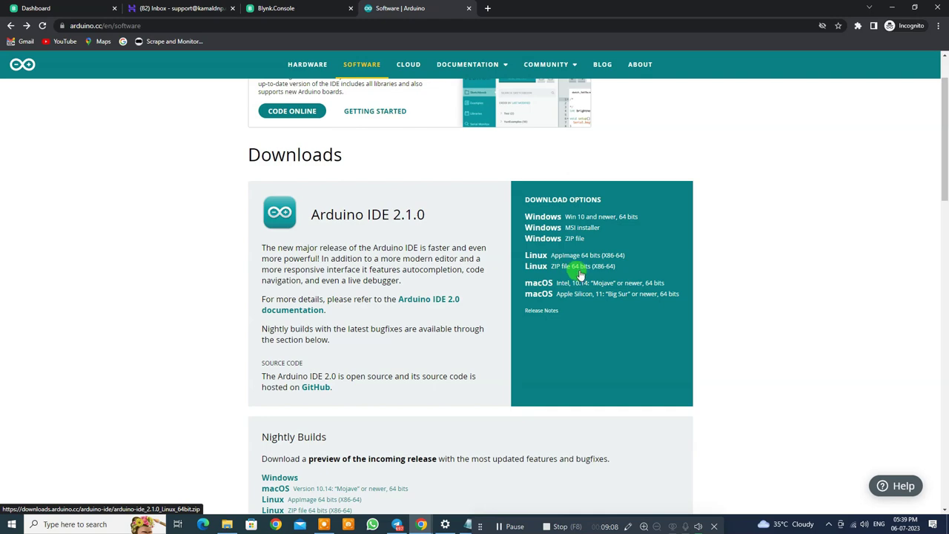
{"action": "scroll", "coordinate": [575, 294], "scroll_direction": "down", "scroll_amount": 8}
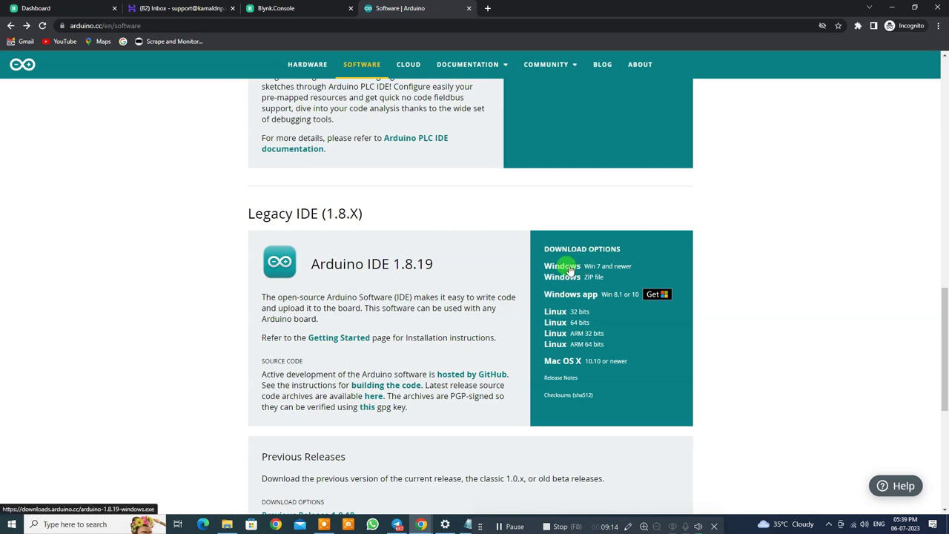
{"action": "scroll", "coordinate": [564, 273], "scroll_direction": "up", "scroll_amount": 2}
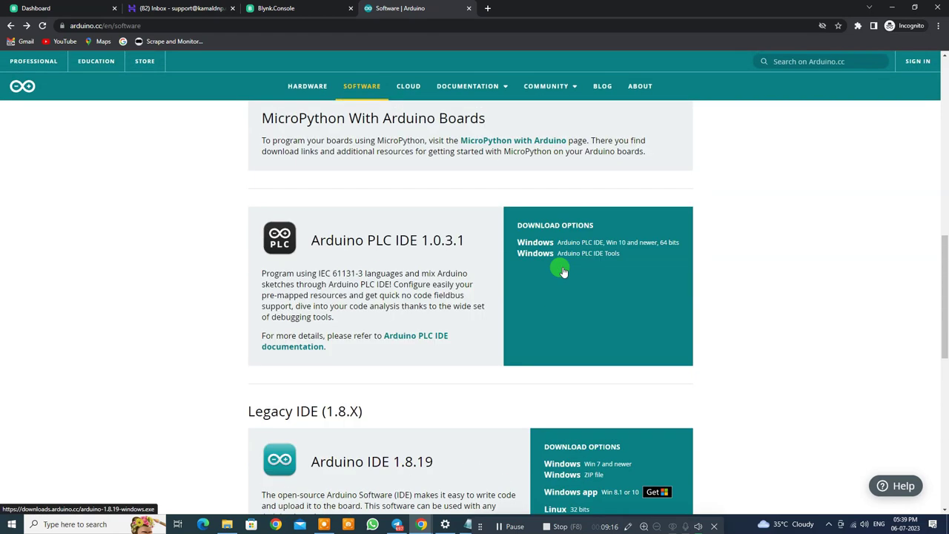
{"action": "left_click", "coordinate": [529, 242]}
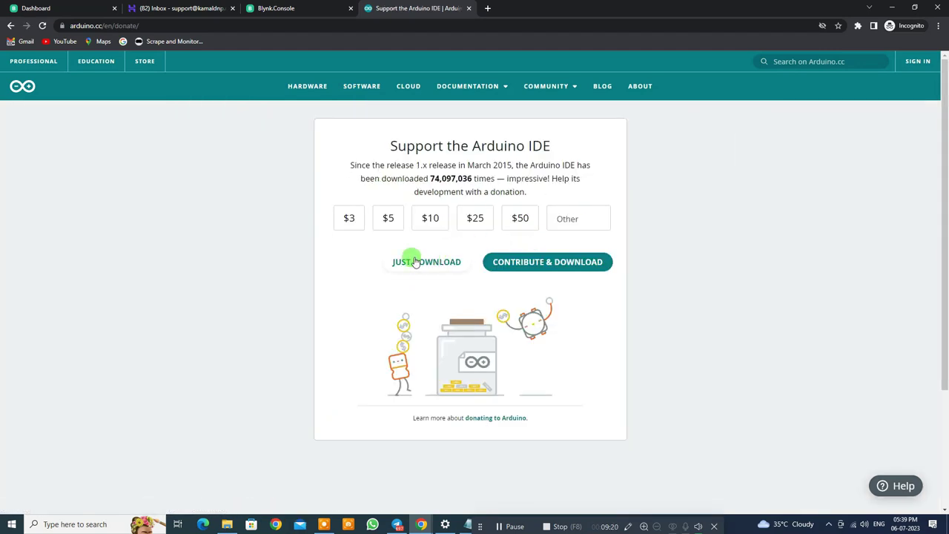
{"action": "left_click", "coordinate": [10, 25]}
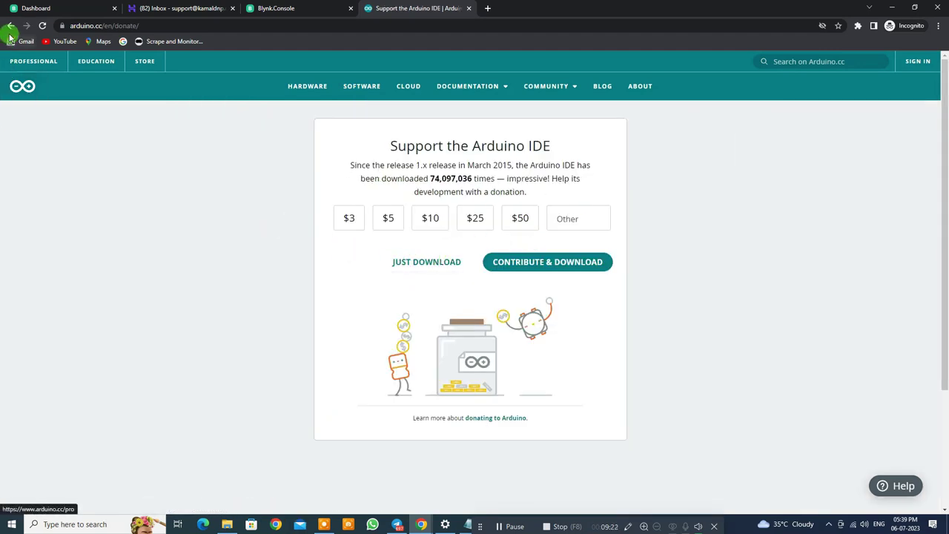
{"action": "scroll", "coordinate": [436, 350], "scroll_direction": "down", "scroll_amount": 6}
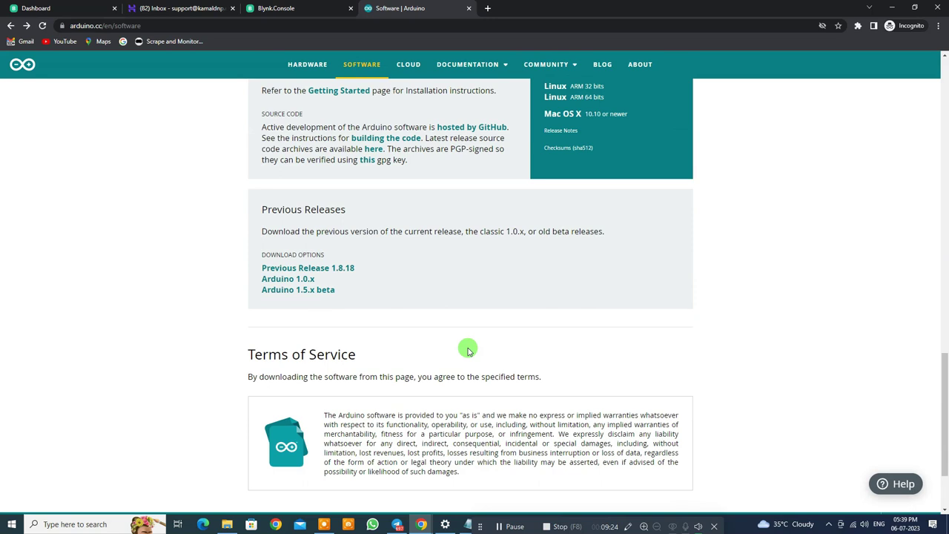
{"action": "left_click", "coordinate": [340, 270]}
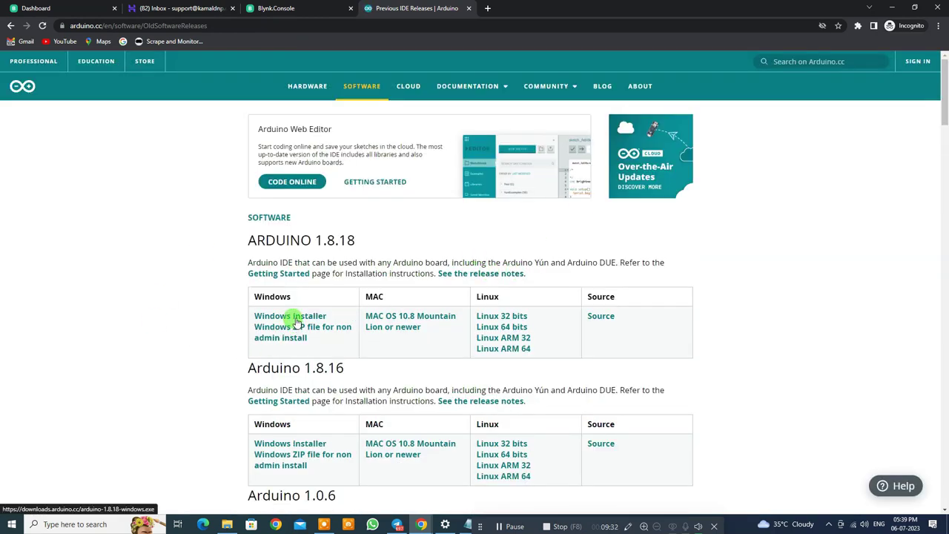
{"action": "scroll", "coordinate": [303, 393], "scroll_direction": "down", "scroll_amount": 2}
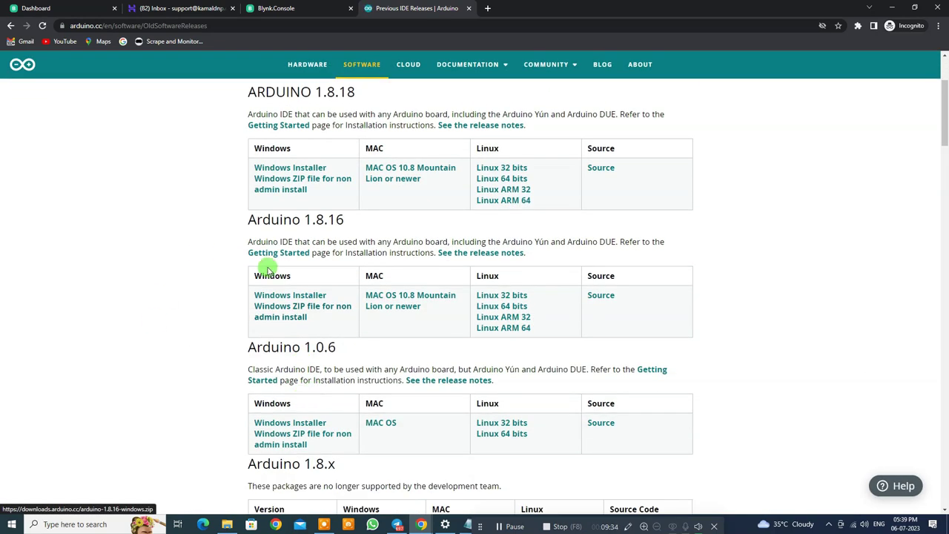
{"action": "left_click", "coordinate": [304, 296]}
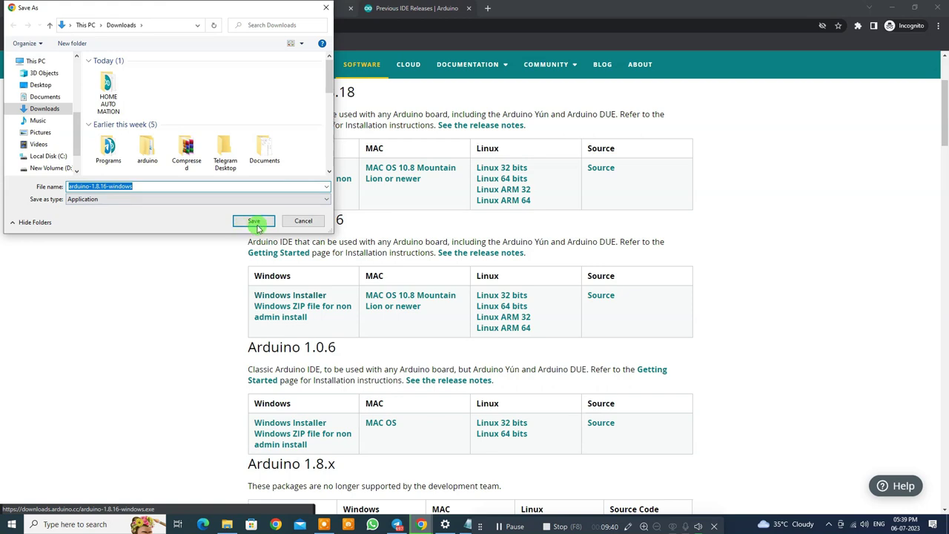
{"action": "left_click", "coordinate": [299, 221]}
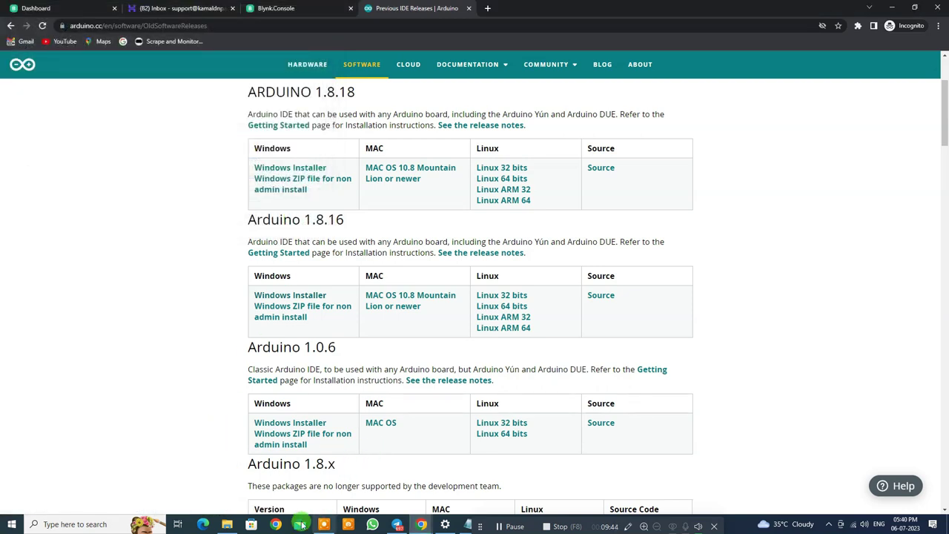
Run arduino-1.8.16-windows from Downloads\HOME AUTO MATION, installing with default components to Program Files (x86)\Arduino.
{"action": "left_click", "coordinate": [226, 526]}
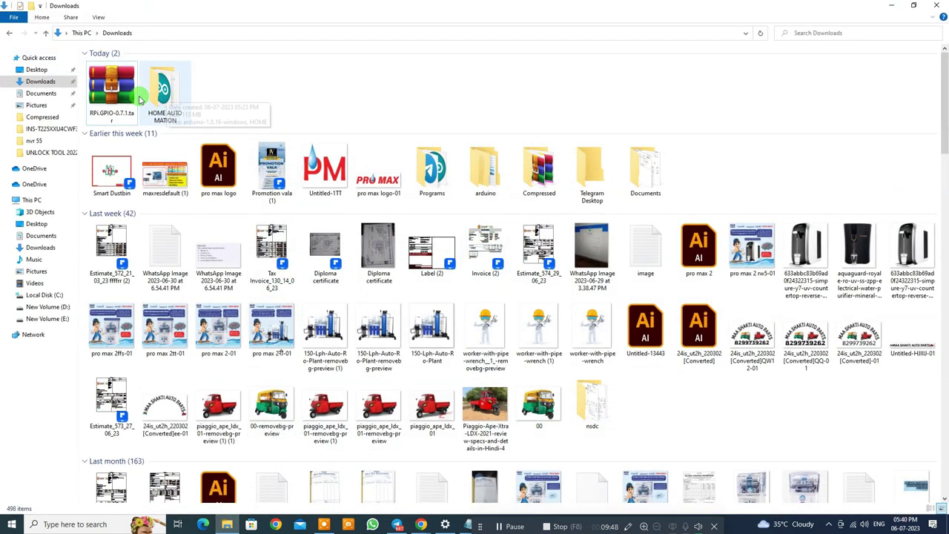
{"action": "double_click", "coordinate": [167, 98]}
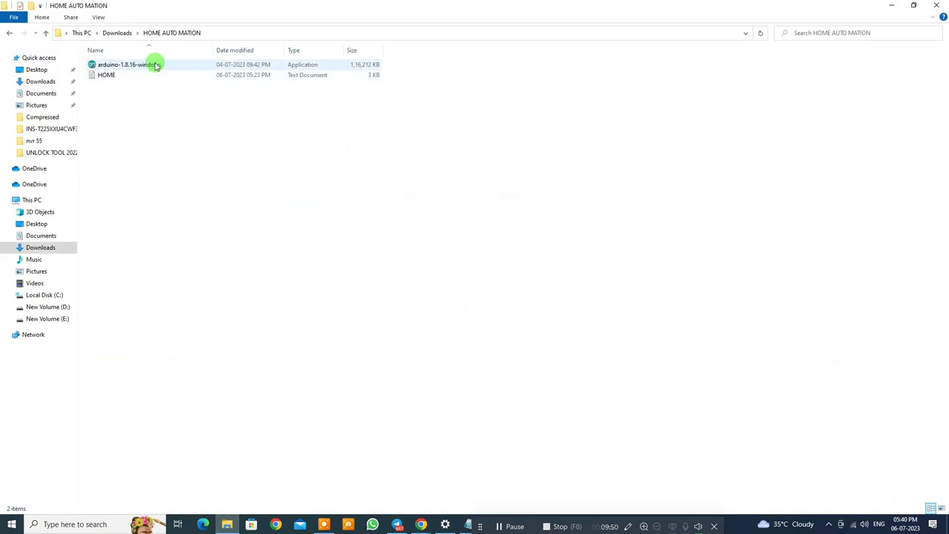
{"action": "double_click", "coordinate": [154, 65]}
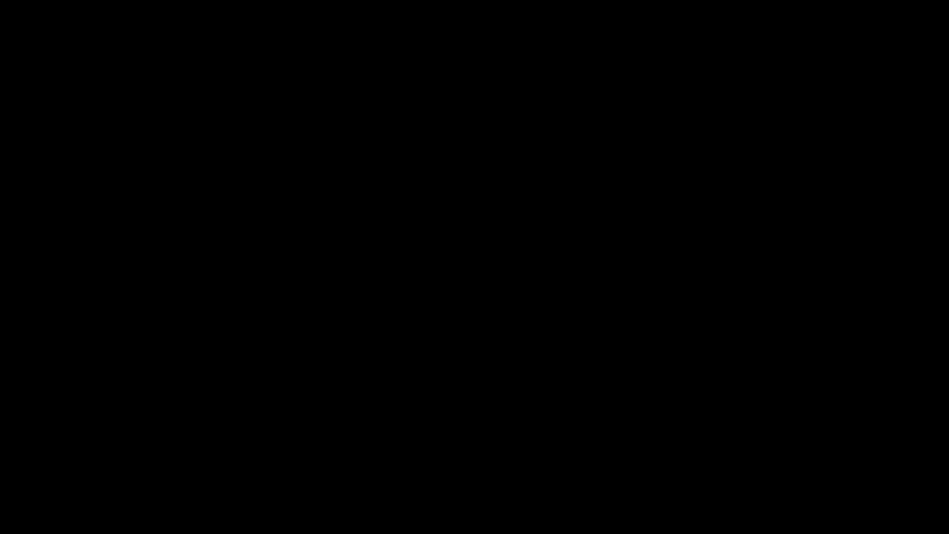
{"action": "left_click", "coordinate": [405, 326]}
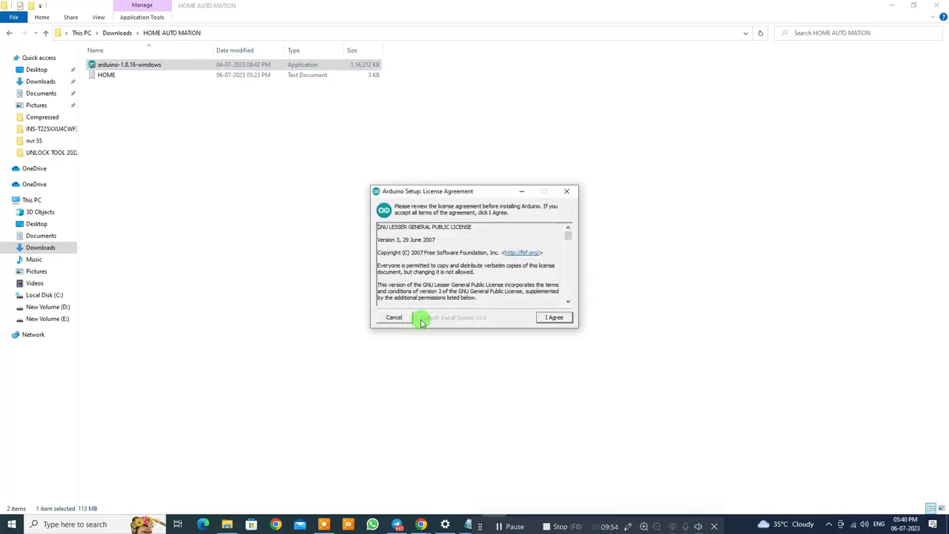
{"action": "left_click", "coordinate": [546, 317]}
{"action": "left_click", "coordinate": [549, 319]}
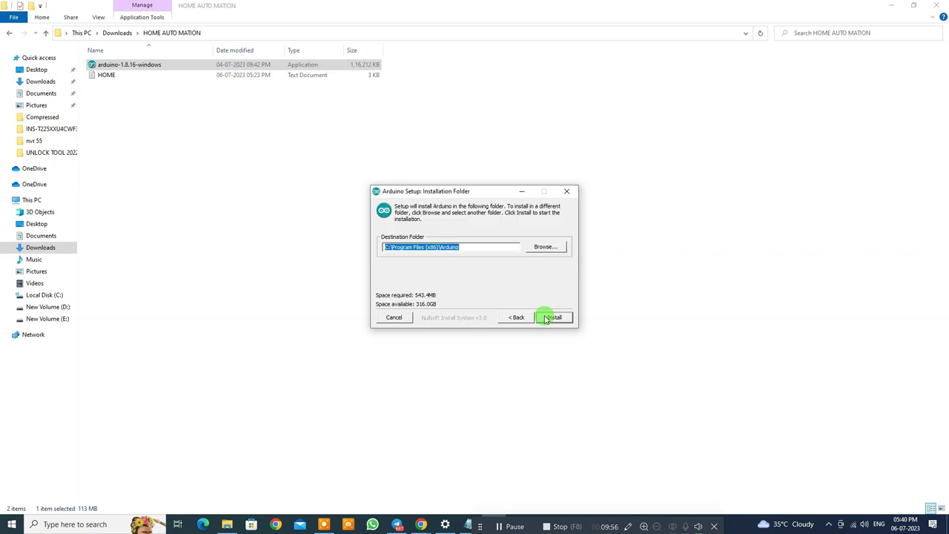
{"action": "left_click", "coordinate": [549, 317]}
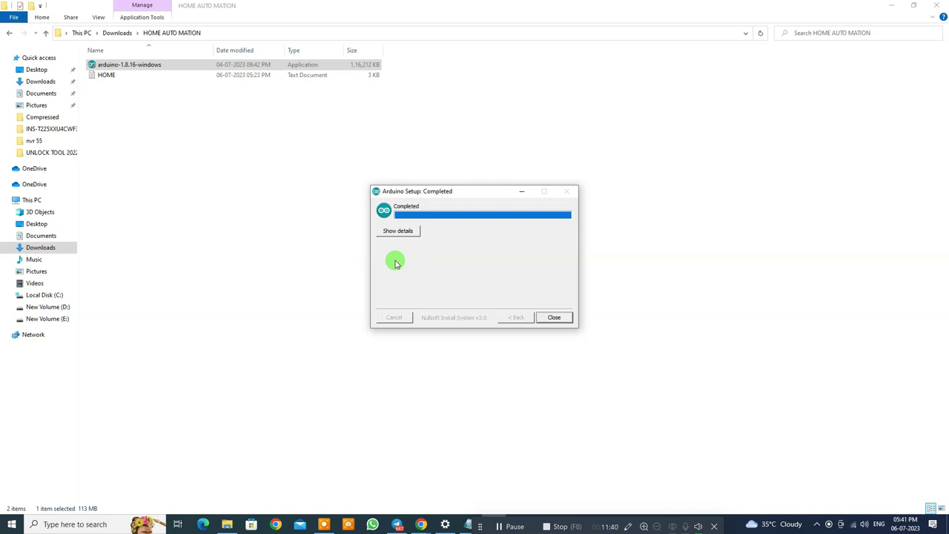
Close the finished Arduino 1.8.16 installer and minimize File Explorer.
{"action": "left_click", "coordinate": [561, 319]}
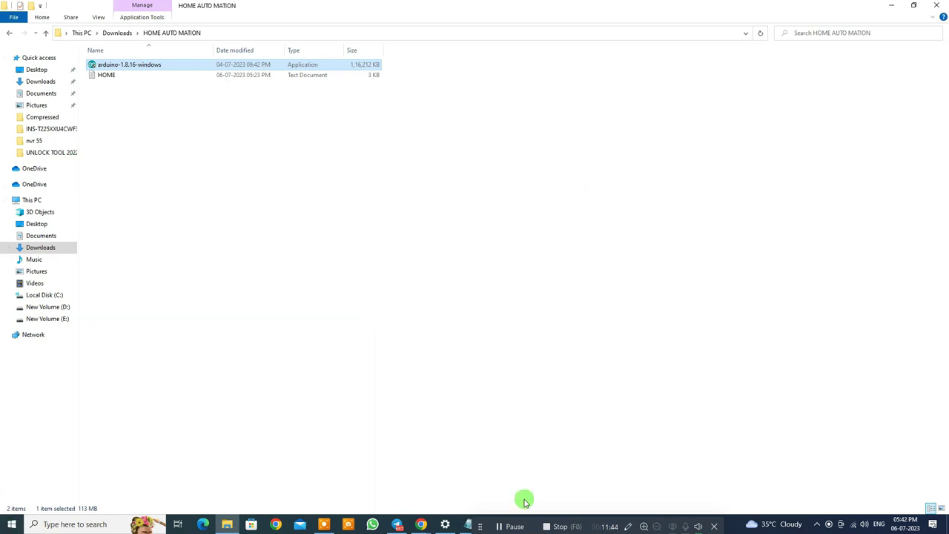
{"action": "left_click", "coordinate": [891, 6]}
Search Windows for 'ARD' and launch the Arduino app from Best match.
{"action": "left_click", "coordinate": [74, 524]}
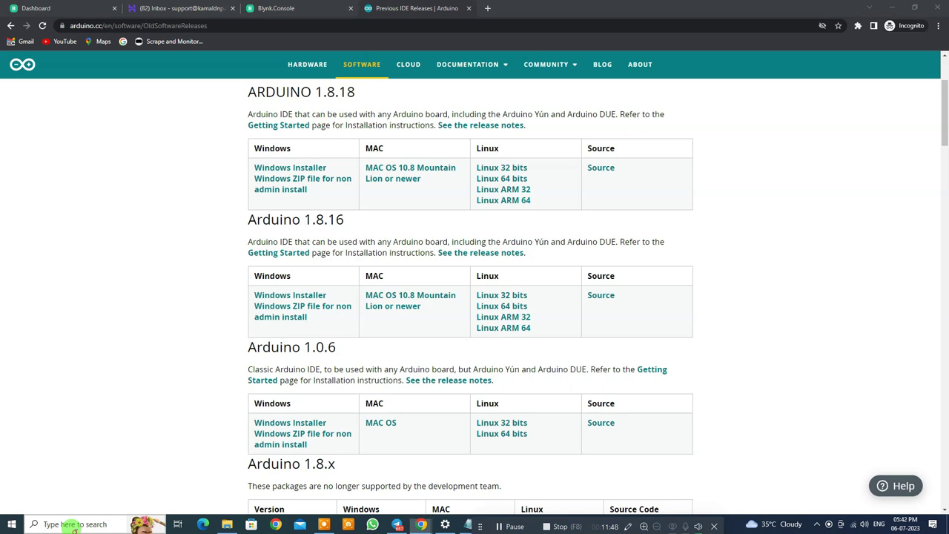
{"action": "type", "text": "ARD"}
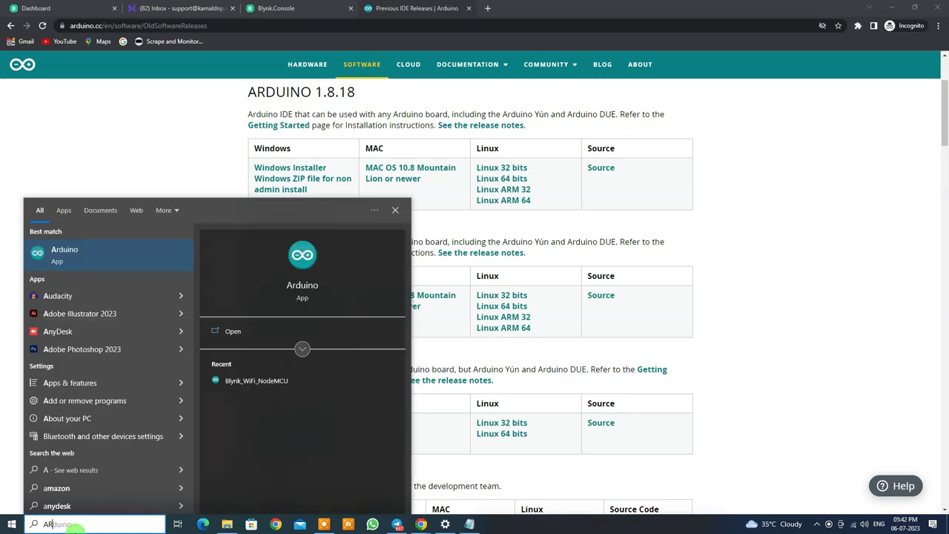
{"action": "left_click", "coordinate": [133, 251]}
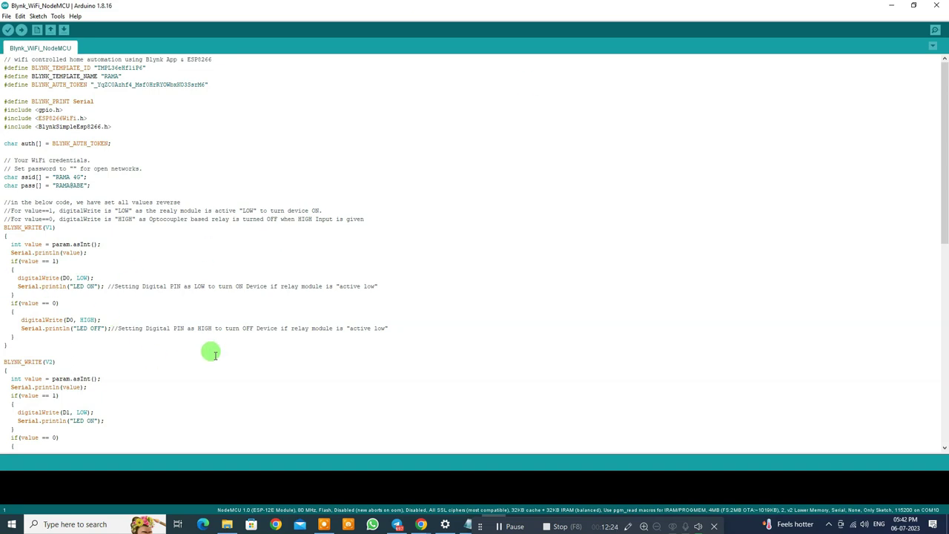
{"action": "left_click", "coordinate": [142, 420]}
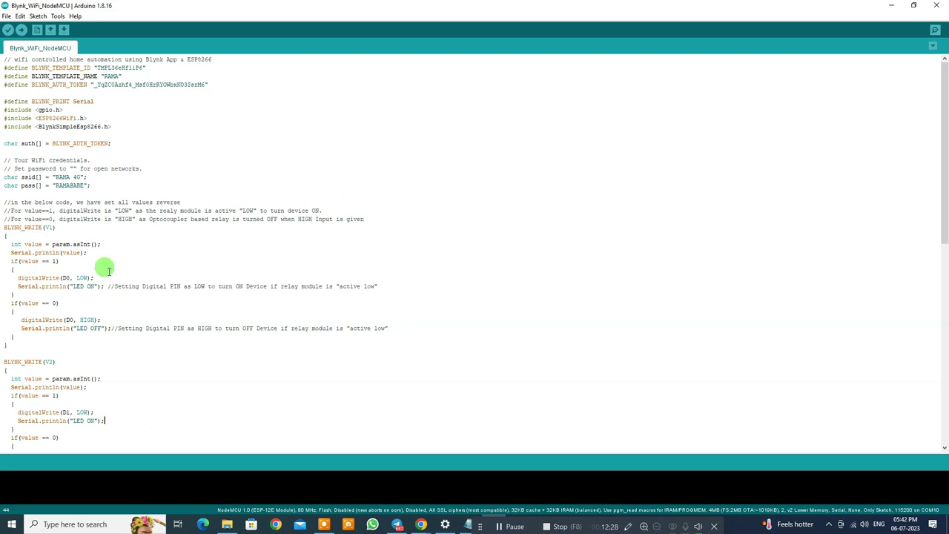
{"action": "scroll", "coordinate": [111, 265], "scroll_direction": "down", "scroll_amount": 9}
{"action": "scroll", "coordinate": [111, 265], "scroll_direction": "down", "scroll_amount": 8}
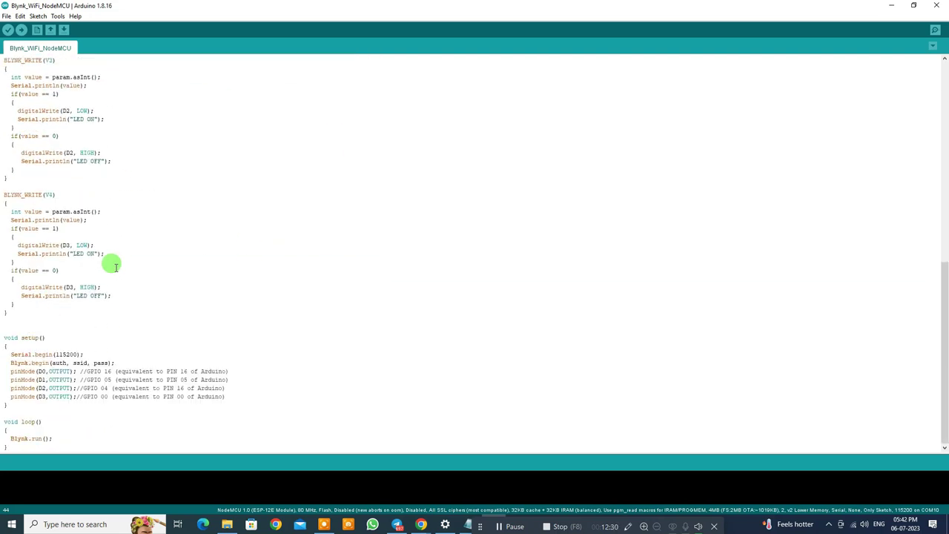
{"action": "left_click", "coordinate": [6, 15]}
{"action": "left_click", "coordinate": [31, 146]}
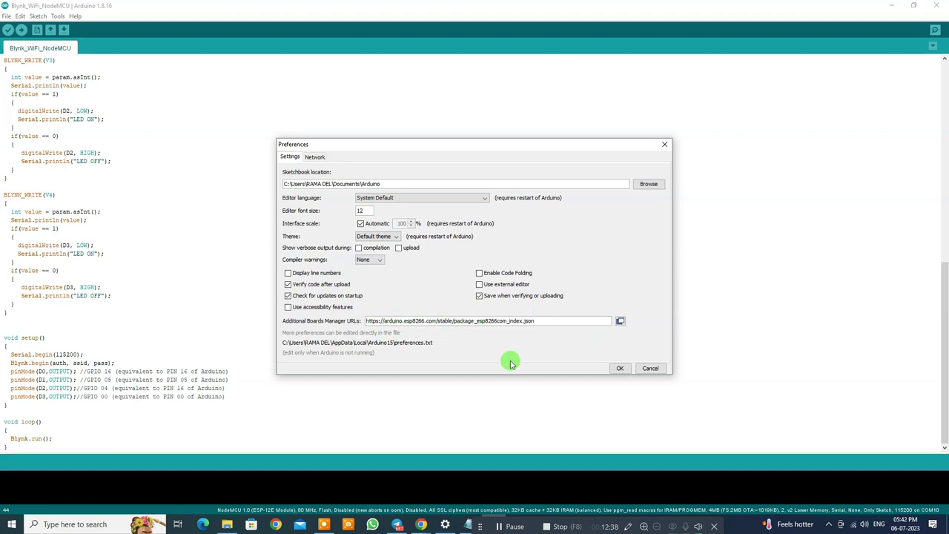
{"action": "left_click", "coordinate": [650, 368]}
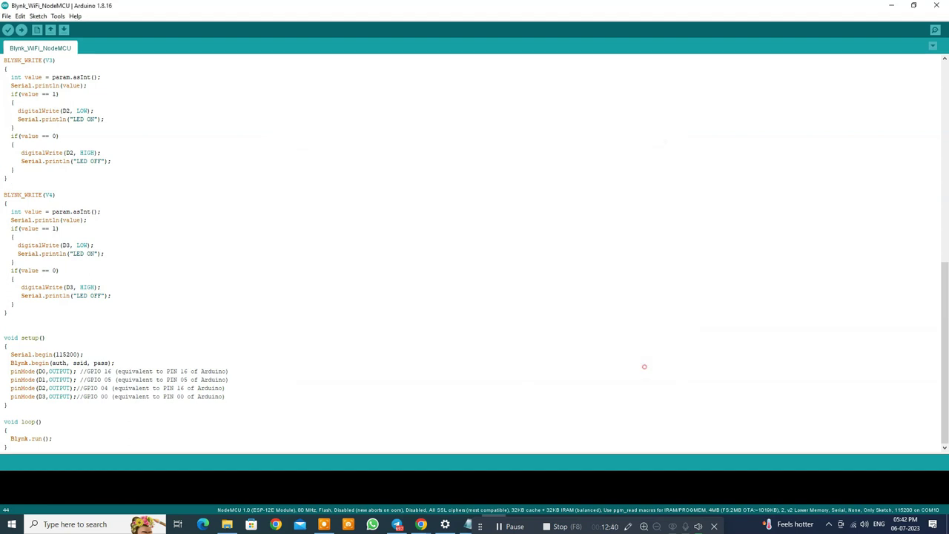
{"action": "left_click", "coordinate": [58, 15]}
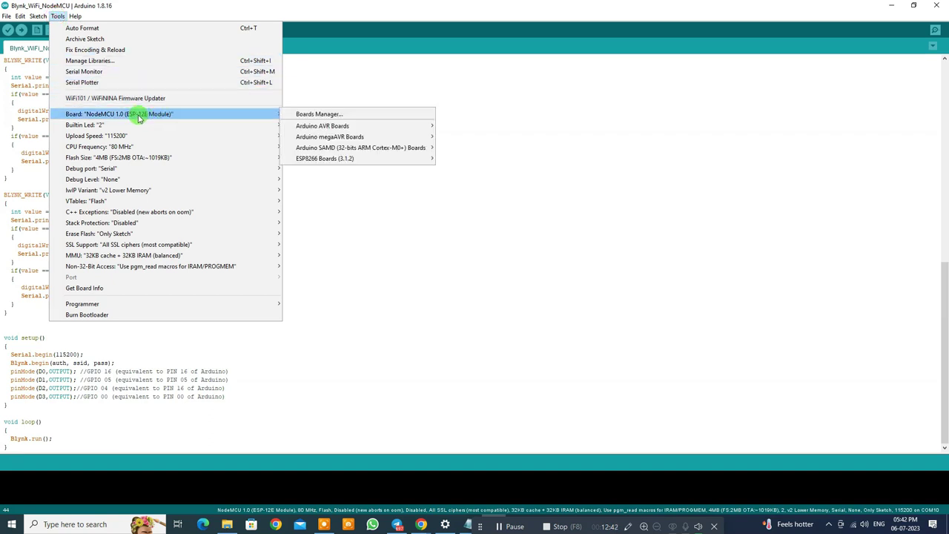
{"action": "left_click", "coordinate": [117, 65]}
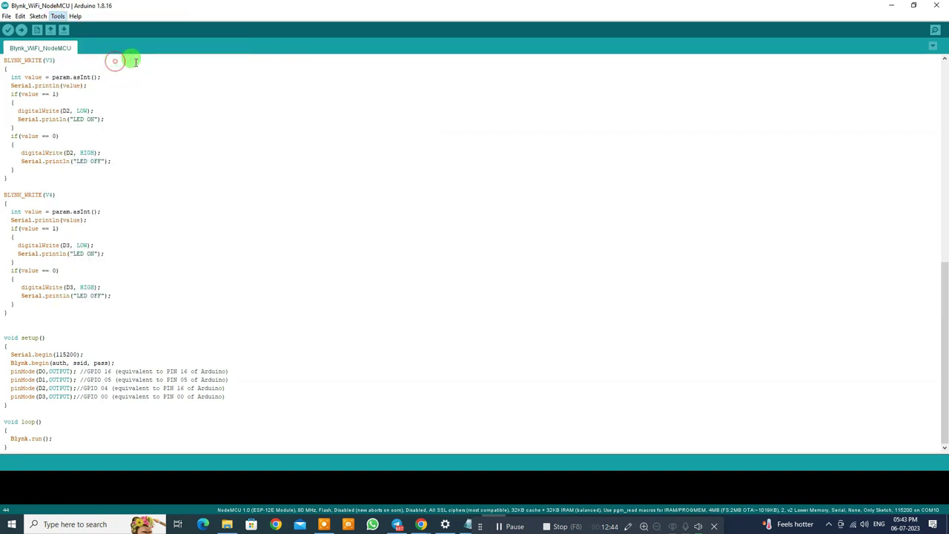